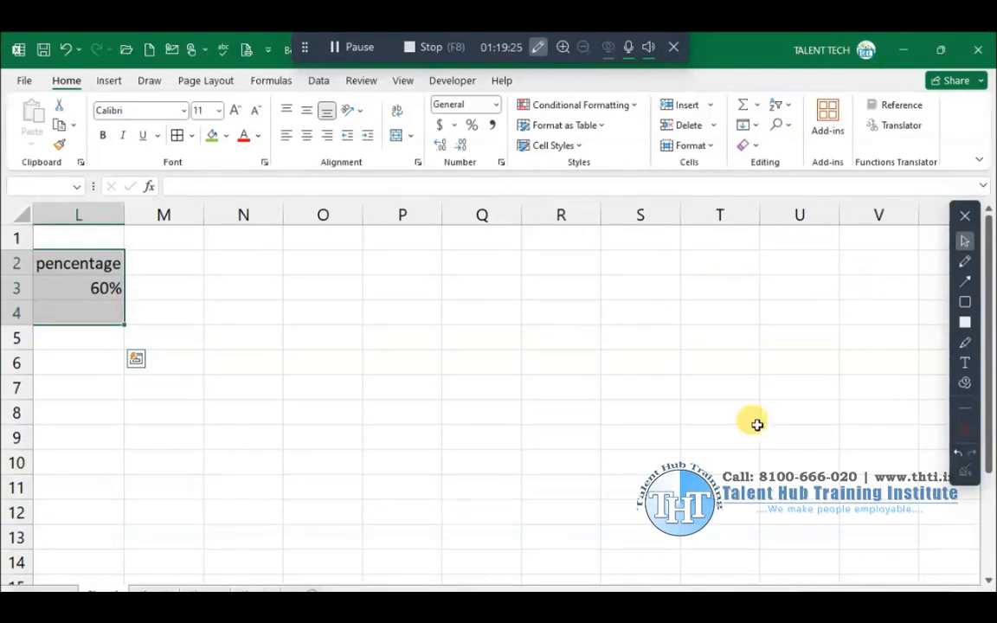
# Step: Clear the contents of cells I2:L4 beside the Hindusthan Uniliver table
pyautogui.moveTo(926, 596); pyautogui.dragTo(772, 596)
pyautogui.press('Delete')
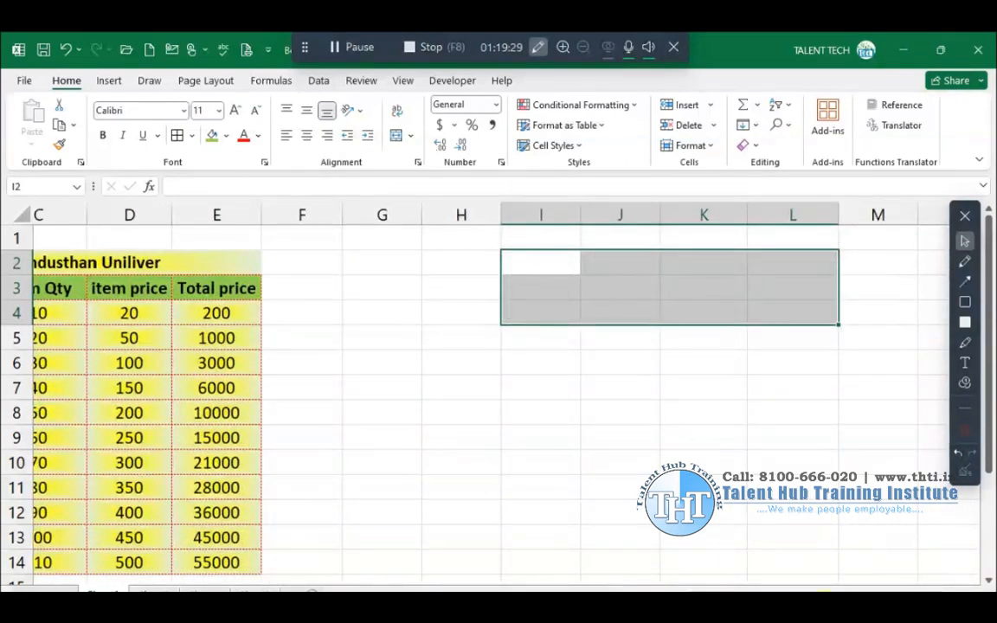
pyautogui.moveTo(823, 594); pyautogui.dragTo(734, 588)
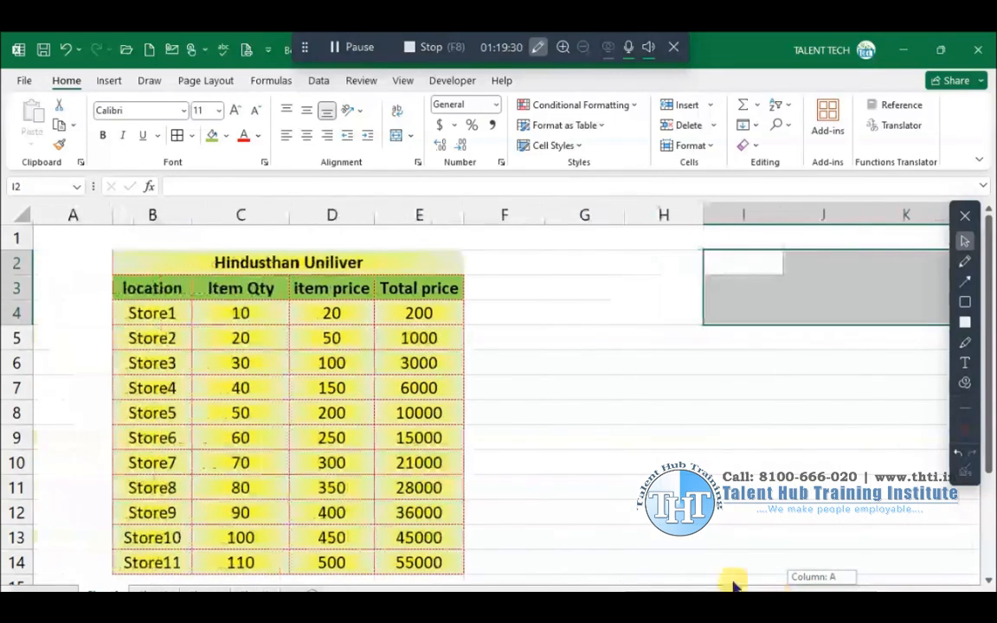
pyautogui.click(582, 311)
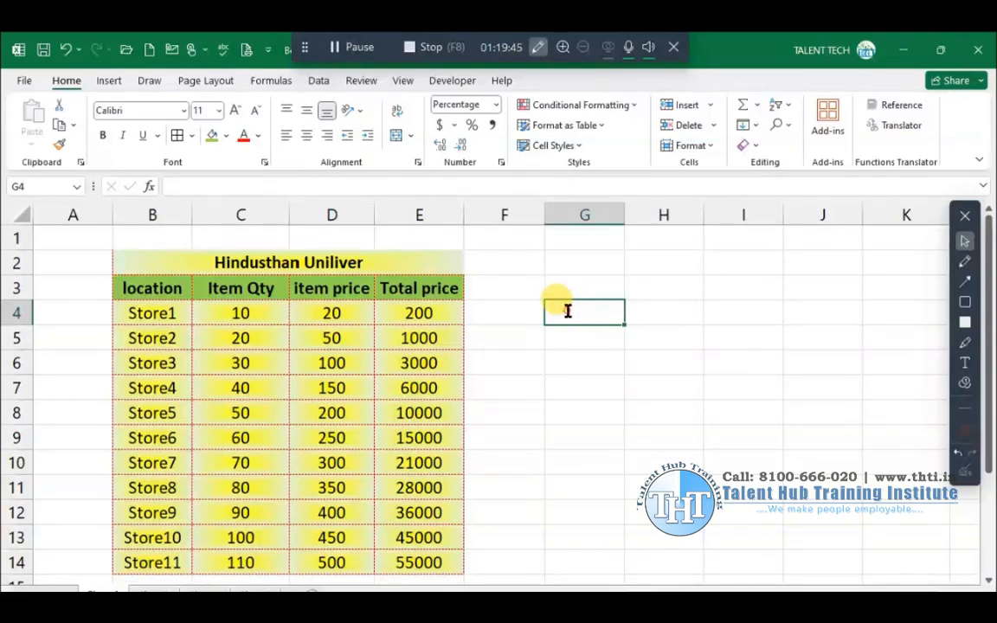
pyautogui.click(641, 310)
pyautogui.click(590, 313)
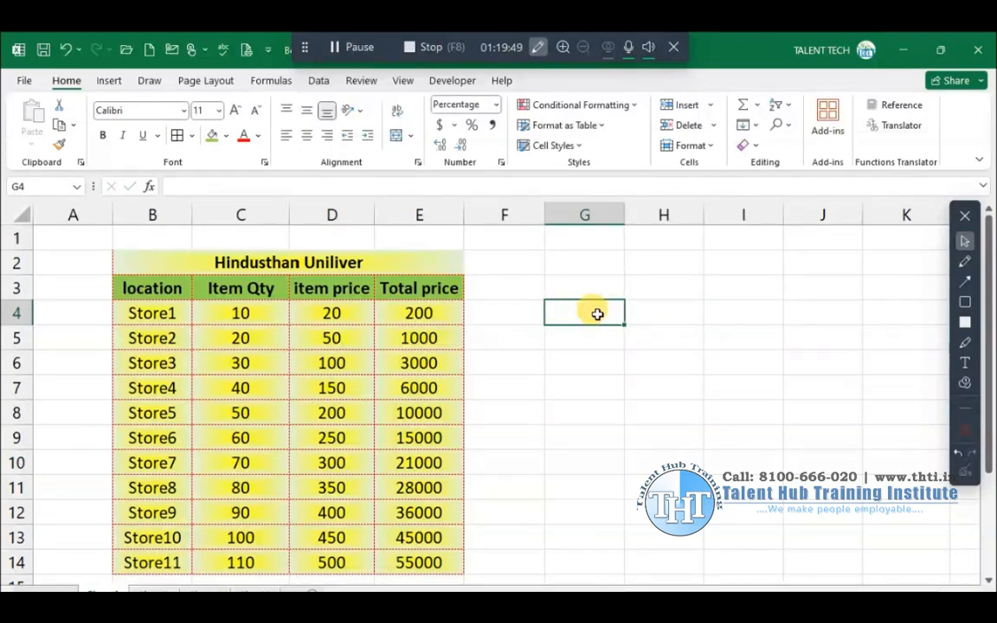
pyautogui.click(594, 312)
# Step: Append the unit pcs to the Store1 item quantity in C4 so it reads 10 pcs
pyautogui.click(263, 309)
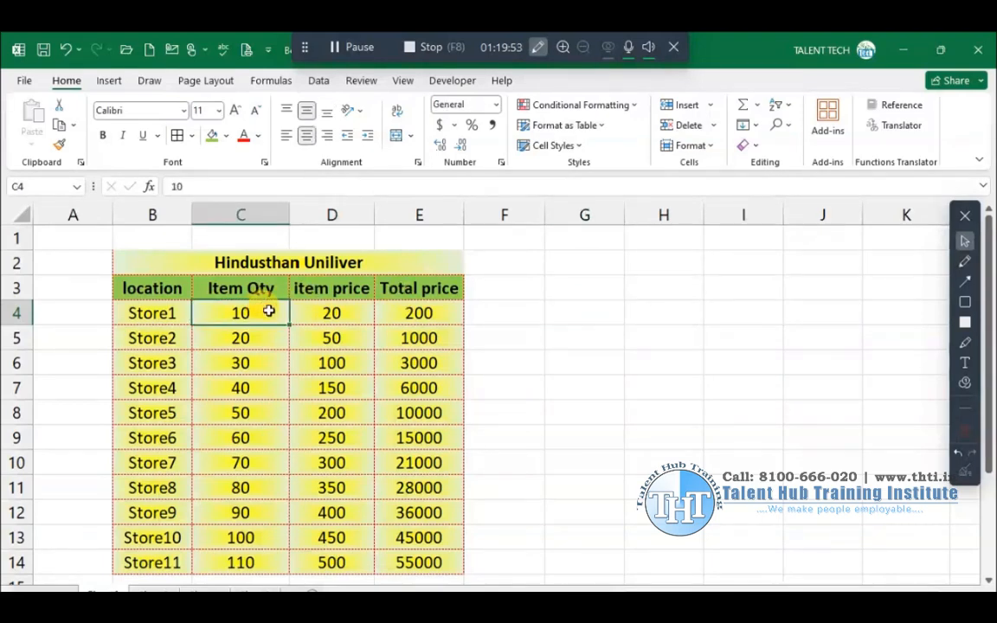
pyautogui.doubleClick(270, 312)
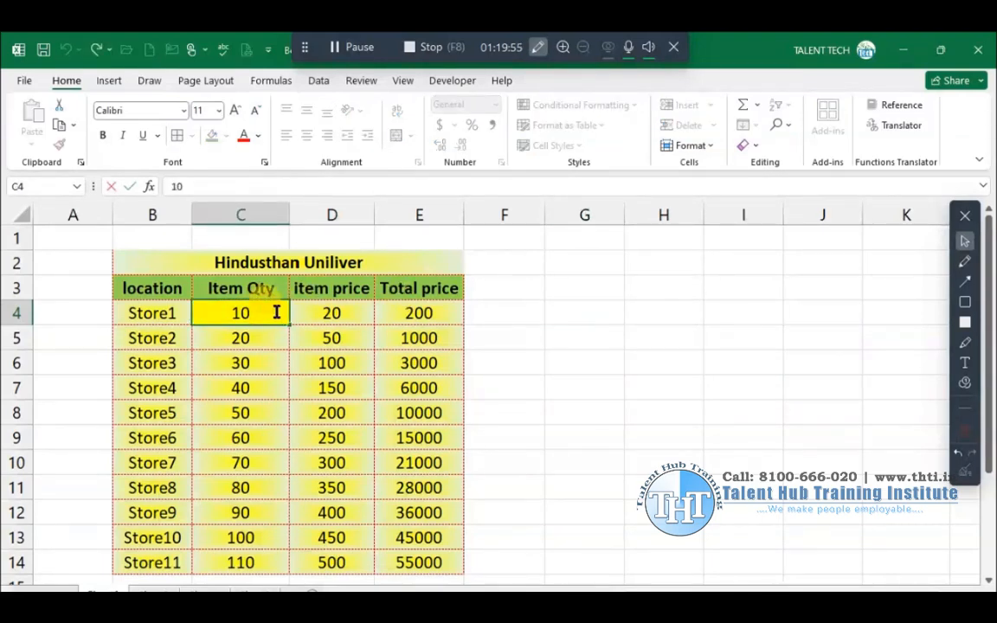
pyautogui.click(269, 337)
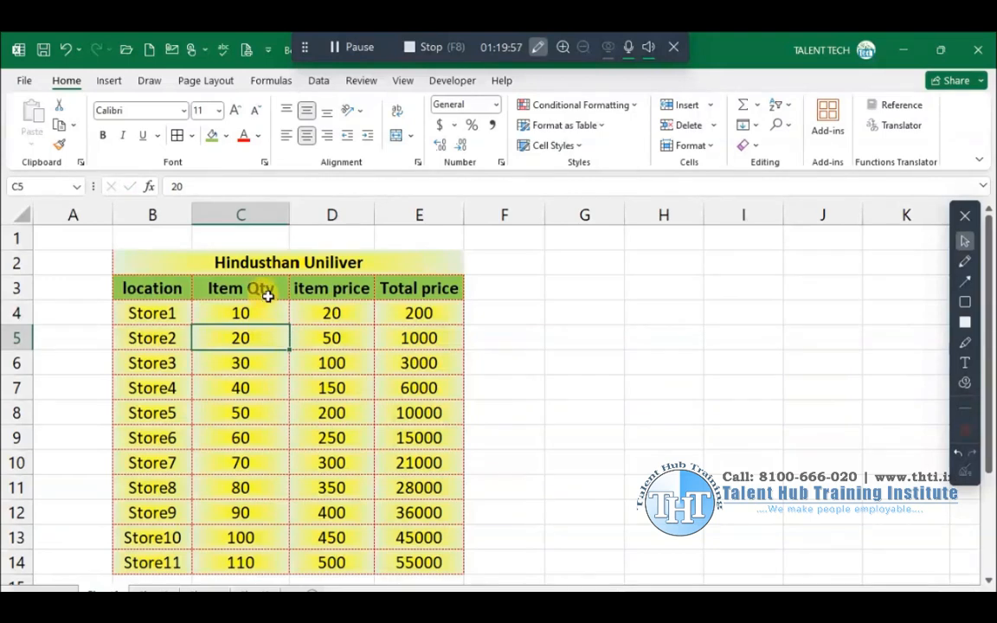
pyautogui.click(276, 314)
pyautogui.doubleClick(274, 313)
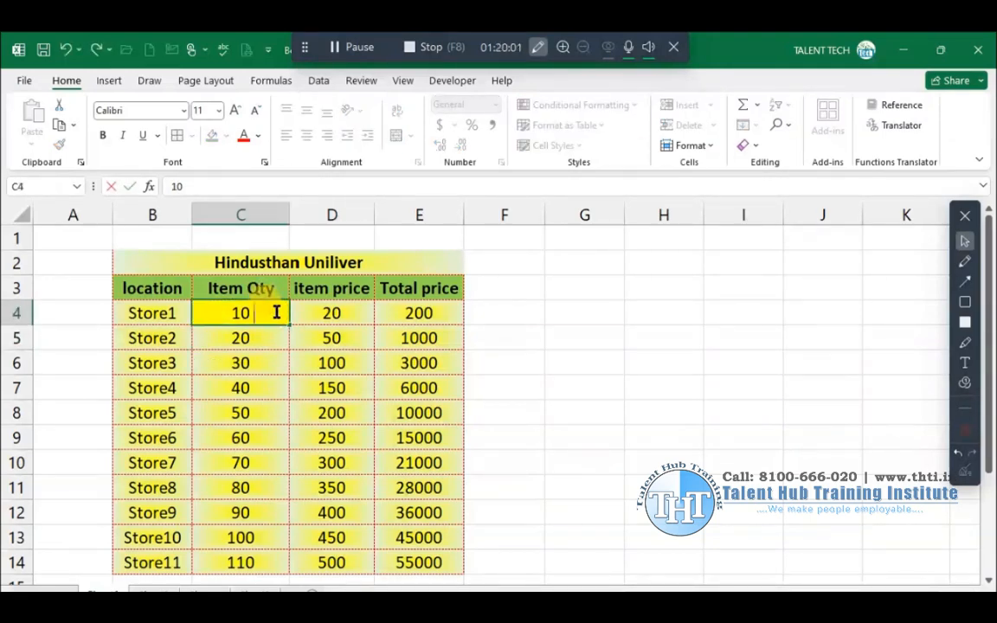
pyautogui.write('pcs')
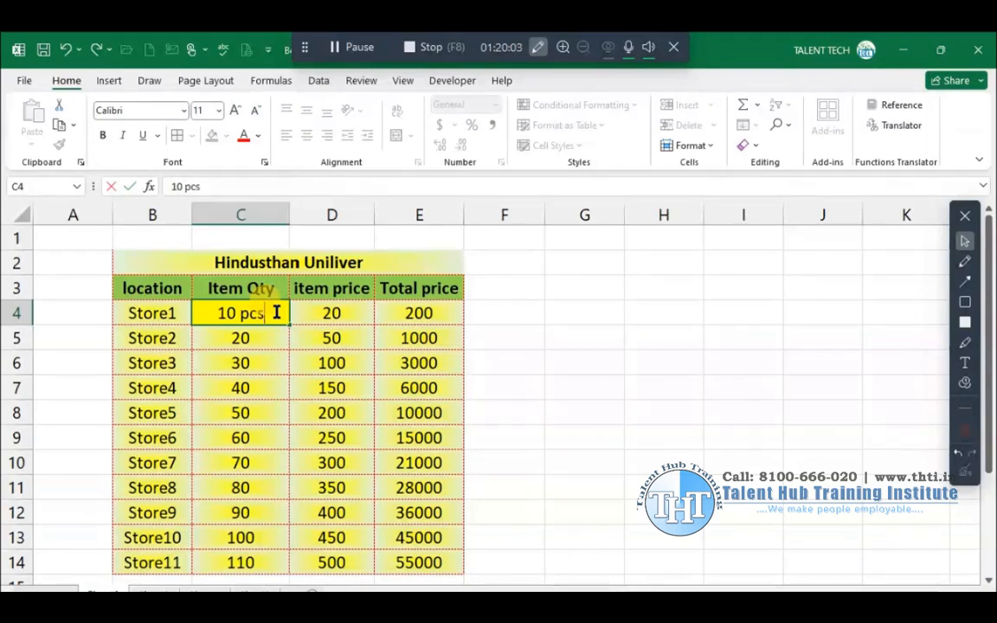
pyautogui.press('Return')
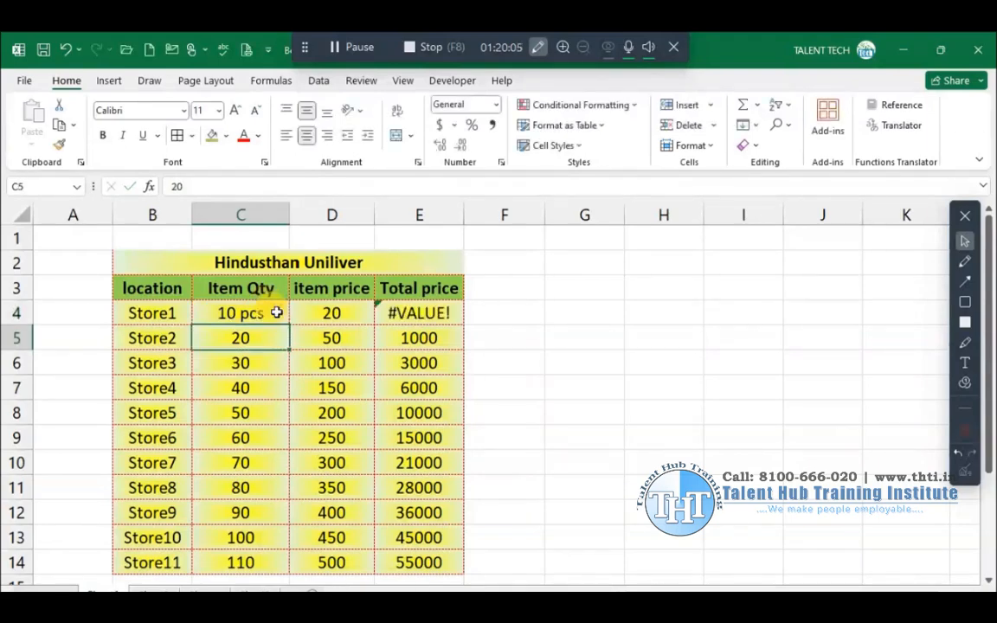
# Step: Examine the Store1 total price formula in E4 and the quantity and price cells it multiplies
pyautogui.click(267, 310)
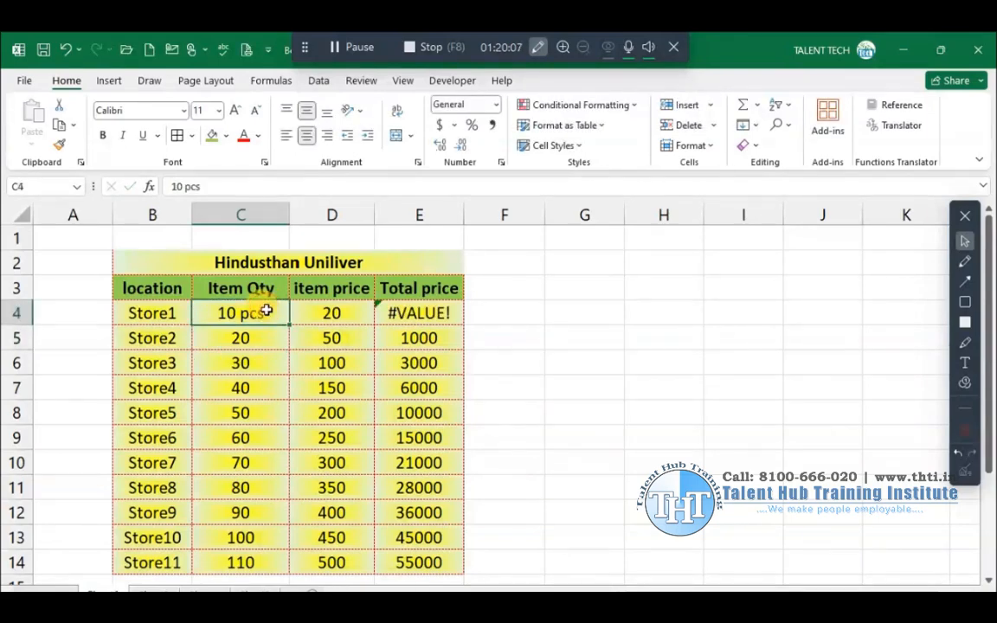
pyautogui.click(420, 313)
pyautogui.doubleClick(434, 313)
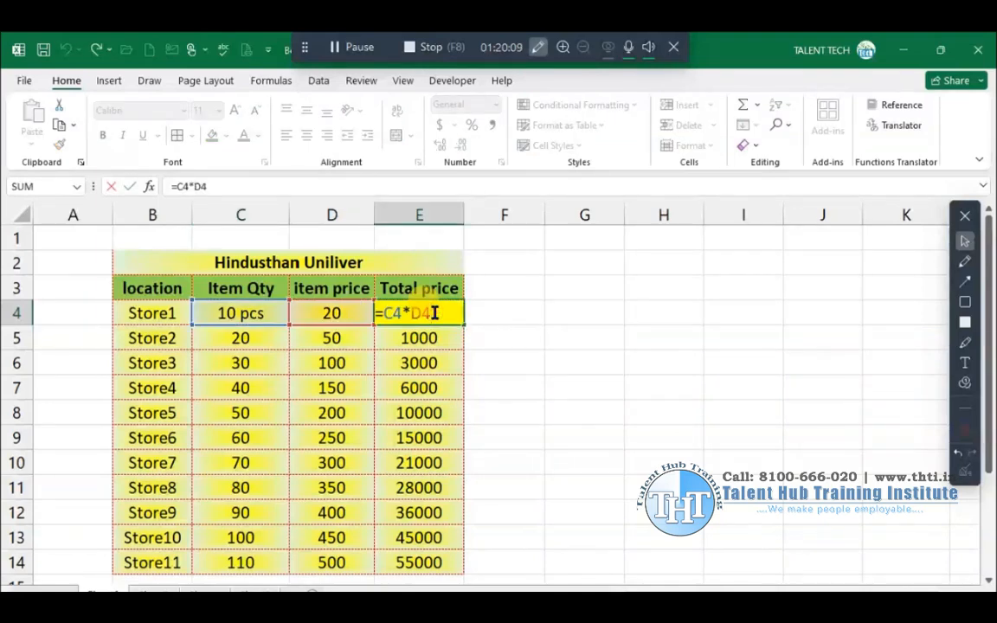
pyautogui.click(486, 310)
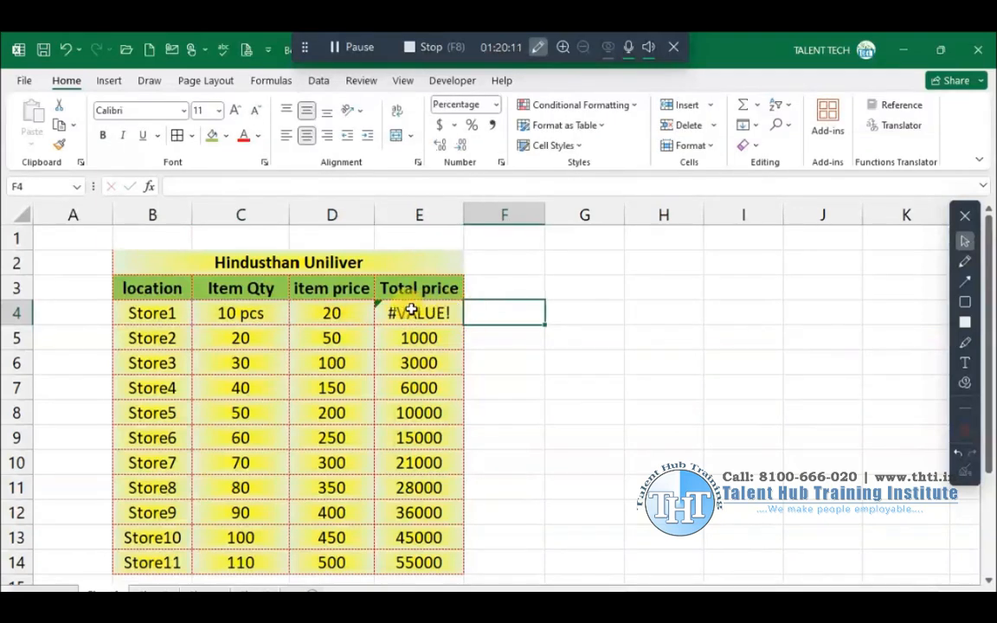
pyautogui.click(273, 310)
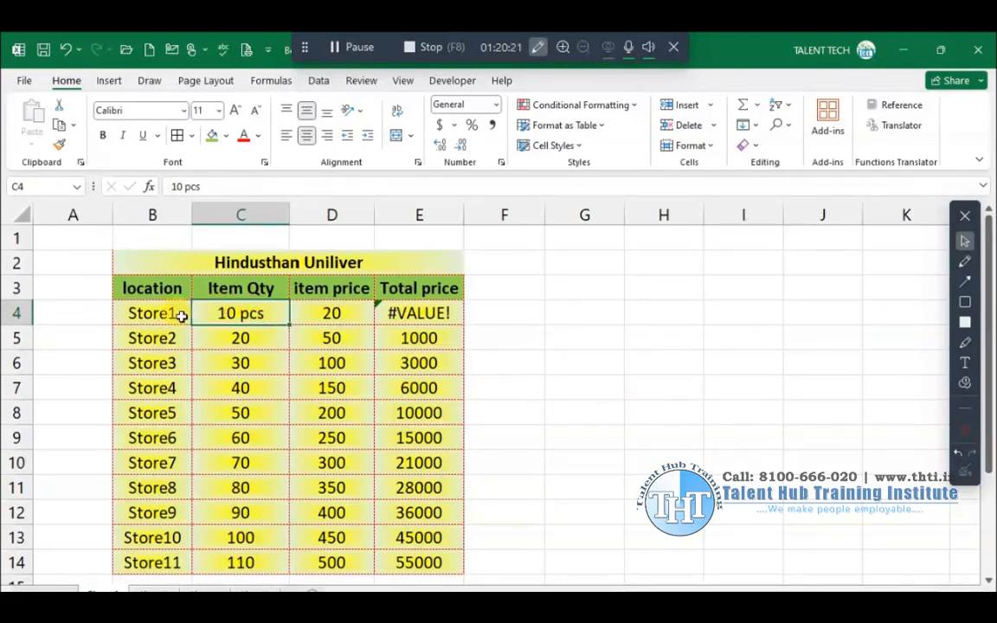
pyautogui.click(338, 313)
pyautogui.click(249, 313)
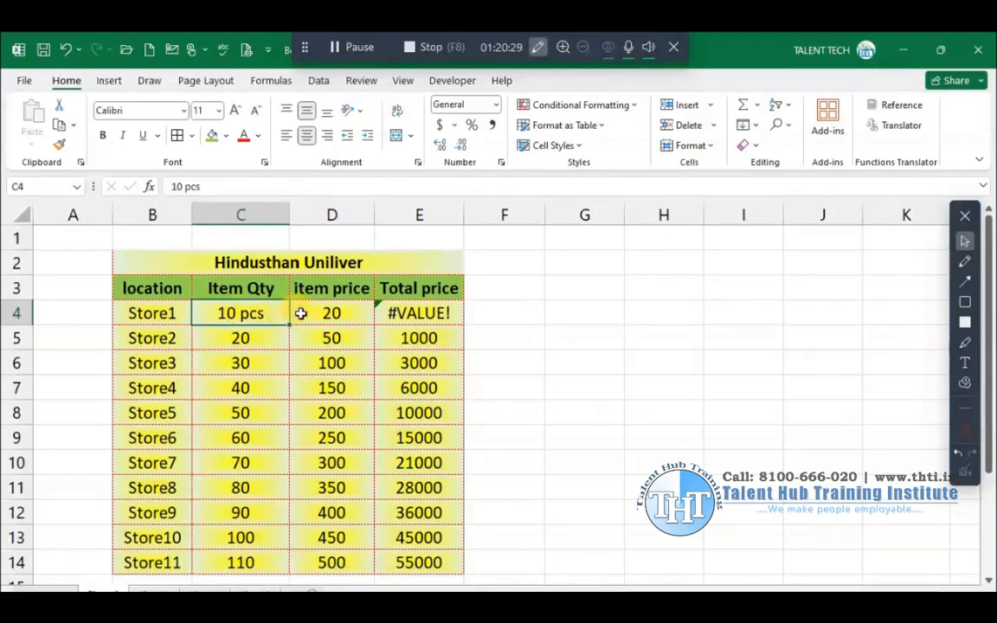
# Step: Clear all Total price formulas in E4:E14
pyautogui.click(407, 313)
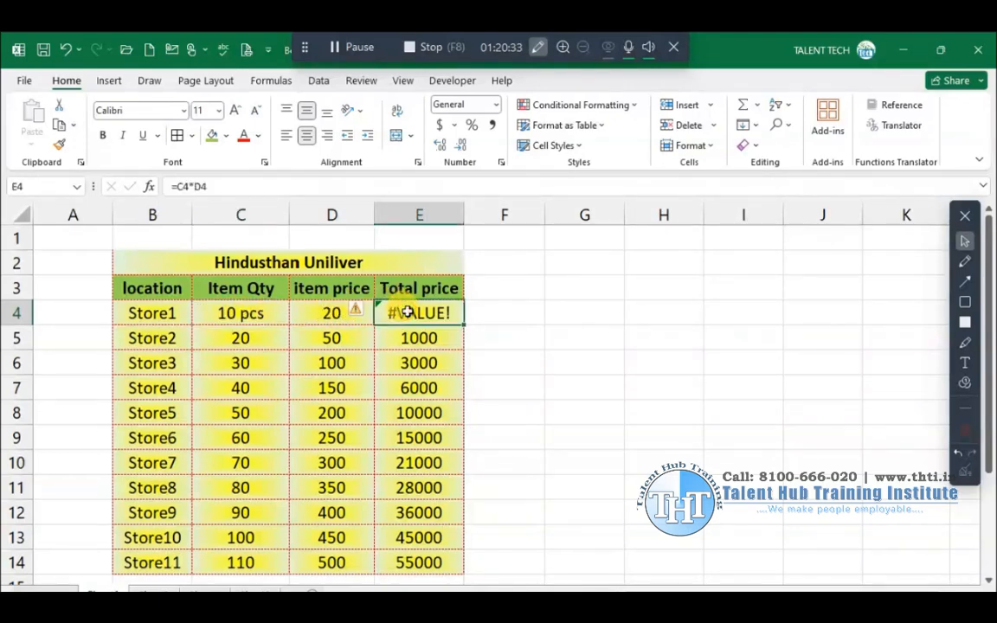
pyautogui.hotkey('ctrl', 'shift', 'Down')
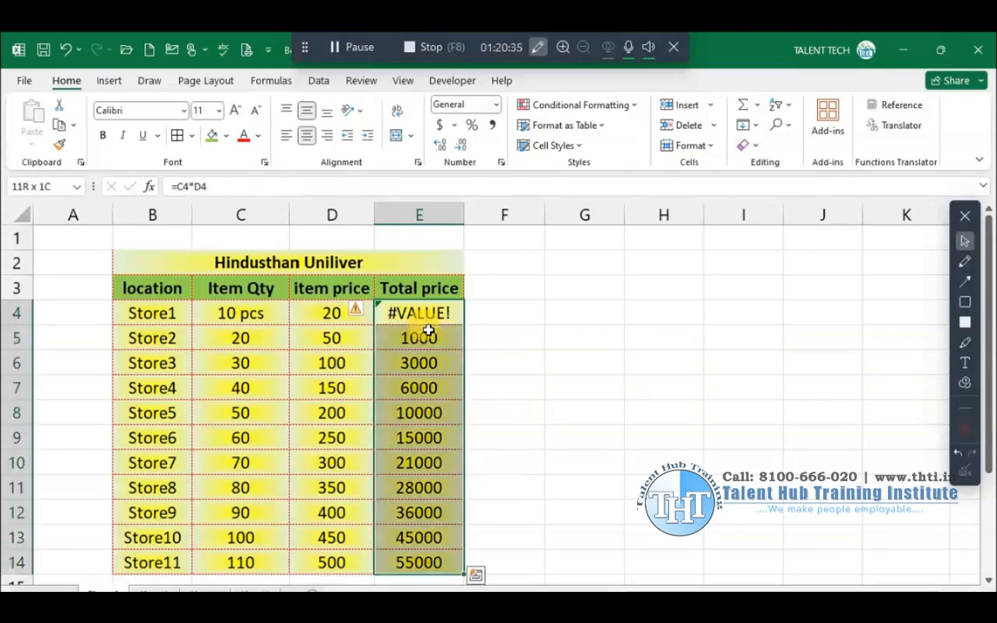
pyautogui.press('Delete')
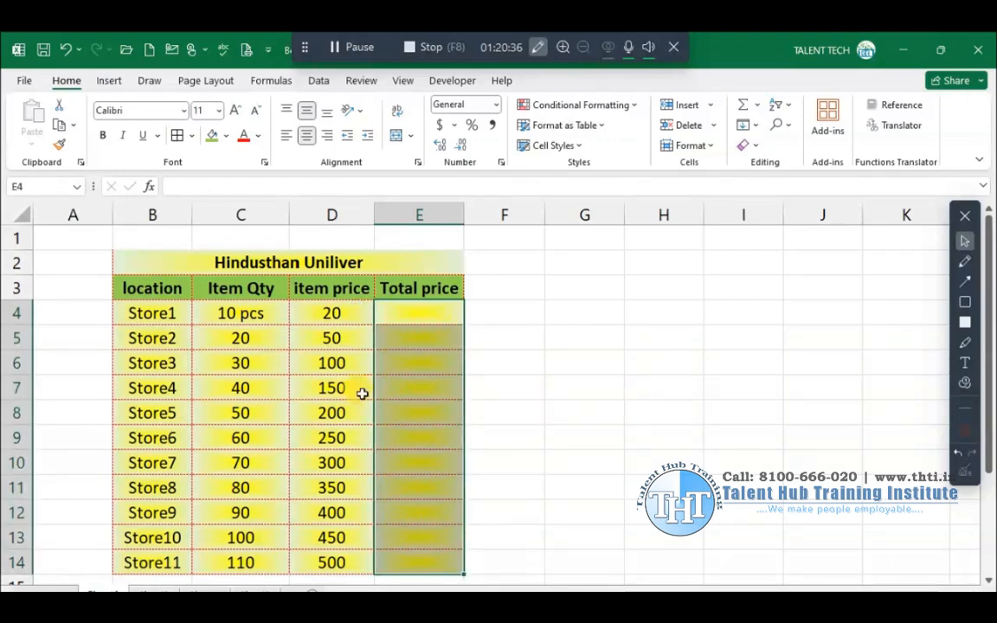
# Step: Remove the pcs unit from the Store1 quantity in C4, leaving the plain number 10
pyautogui.click(275, 305)
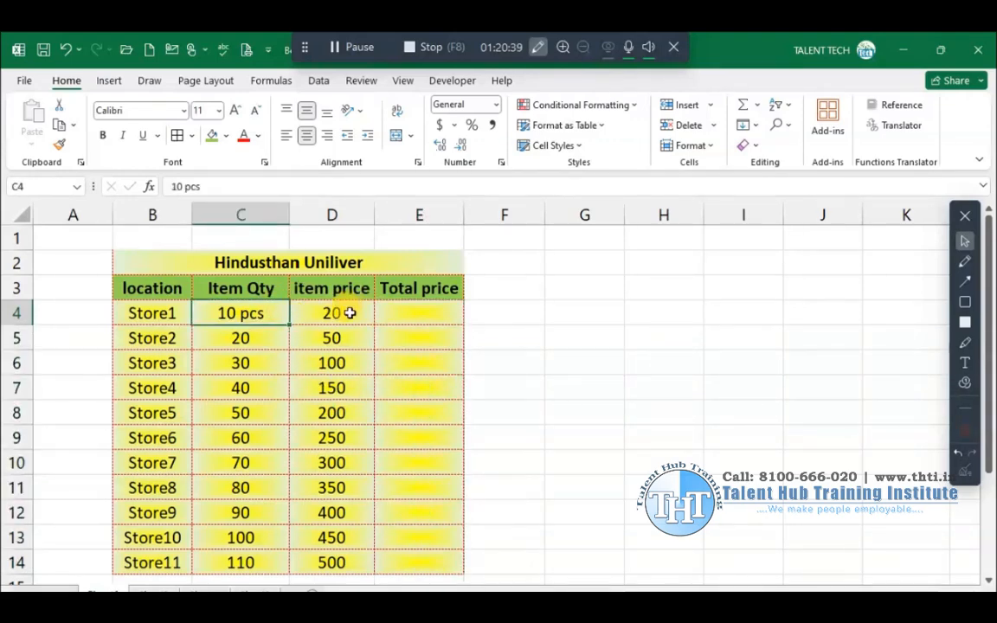
pyautogui.click(345, 312)
pyautogui.click(257, 319)
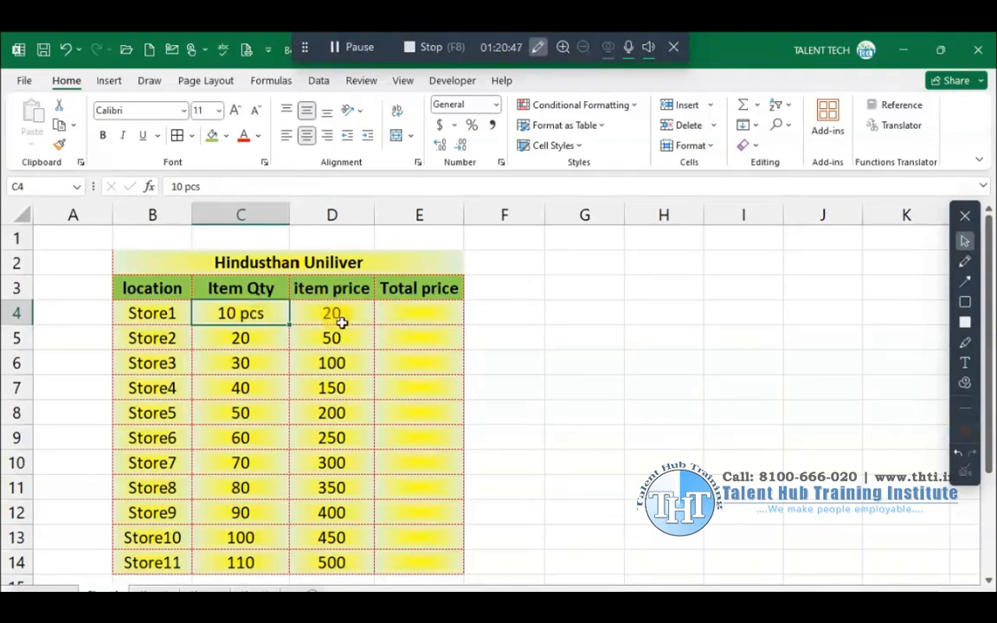
pyautogui.doubleClick(278, 313)
pyautogui.press('BackSpace')
pyautogui.press('BackSpace')
pyautogui.press('BackSpace')
pyautogui.press('BackSpace')
pyautogui.press('Return')
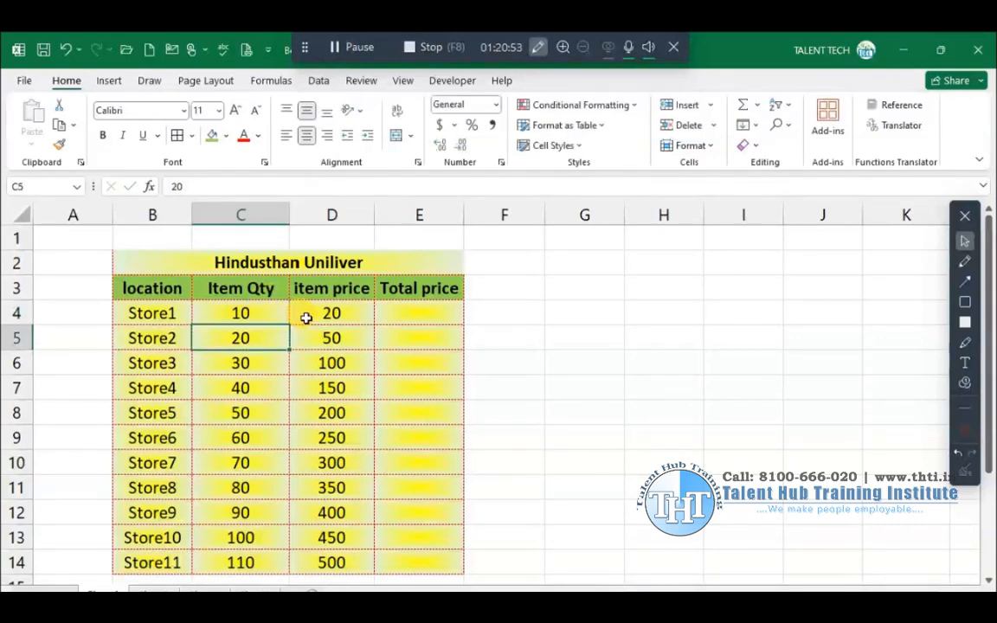
pyautogui.click(590, 286)
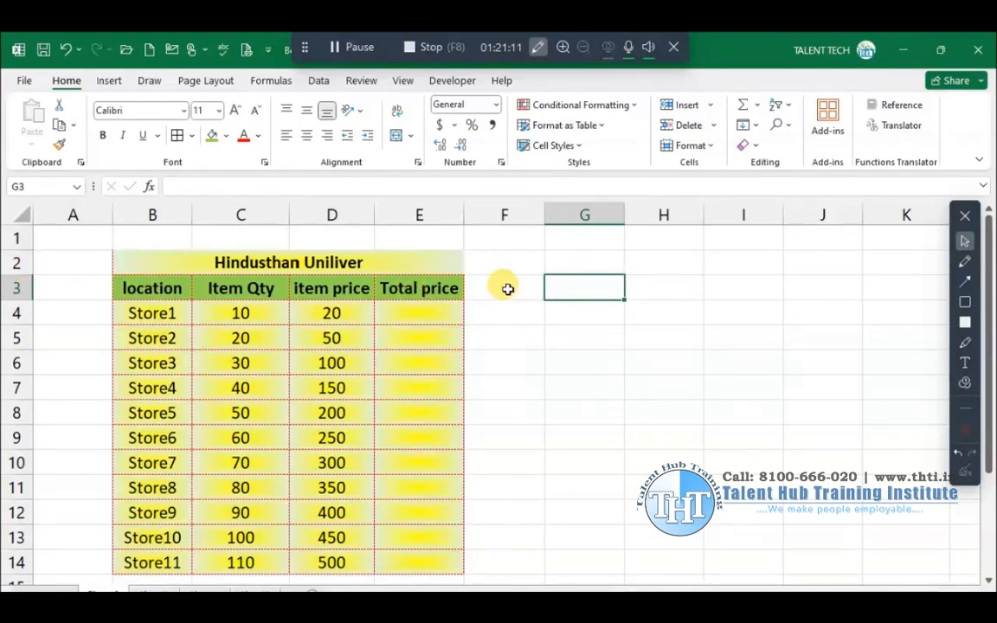
pyautogui.doubleClick(604, 286)
pyautogui.click(650, 285)
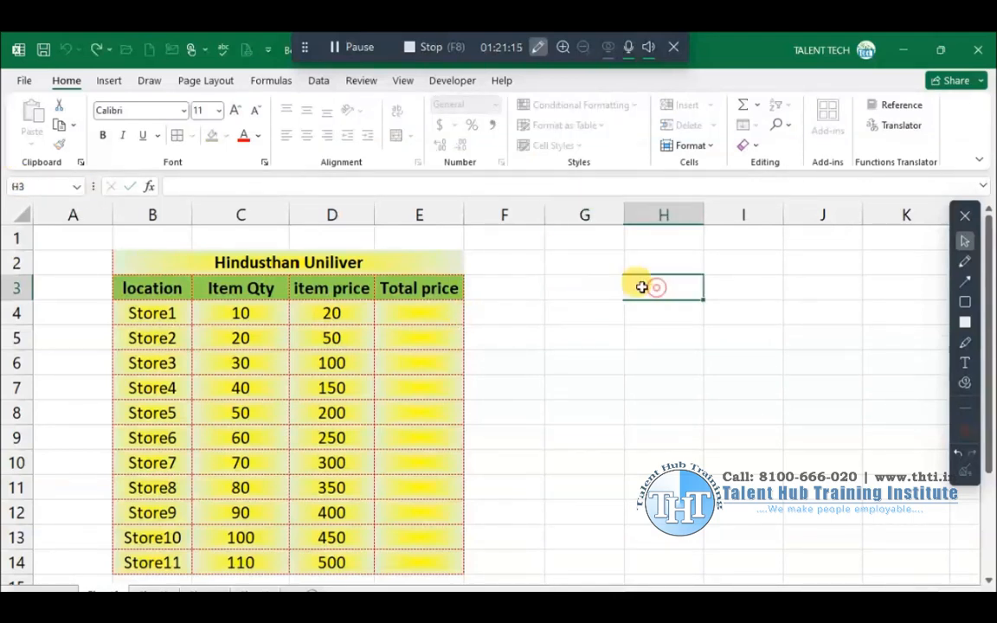
pyautogui.click(599, 287)
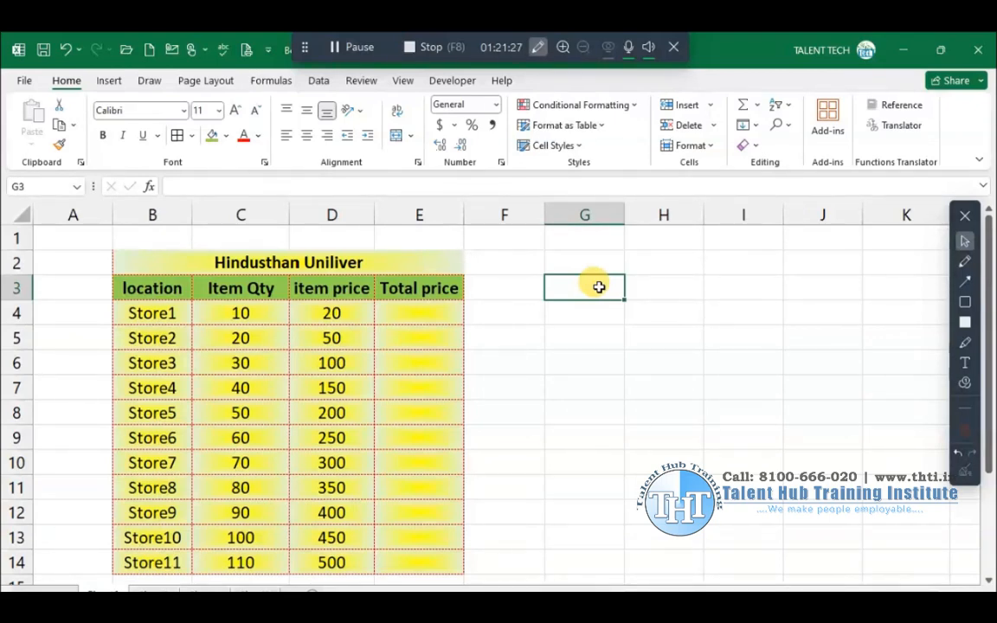
pyautogui.moveTo(625, 213); pyautogui.dragTo(745, 213)
pyautogui.doubleClick(602, 288)
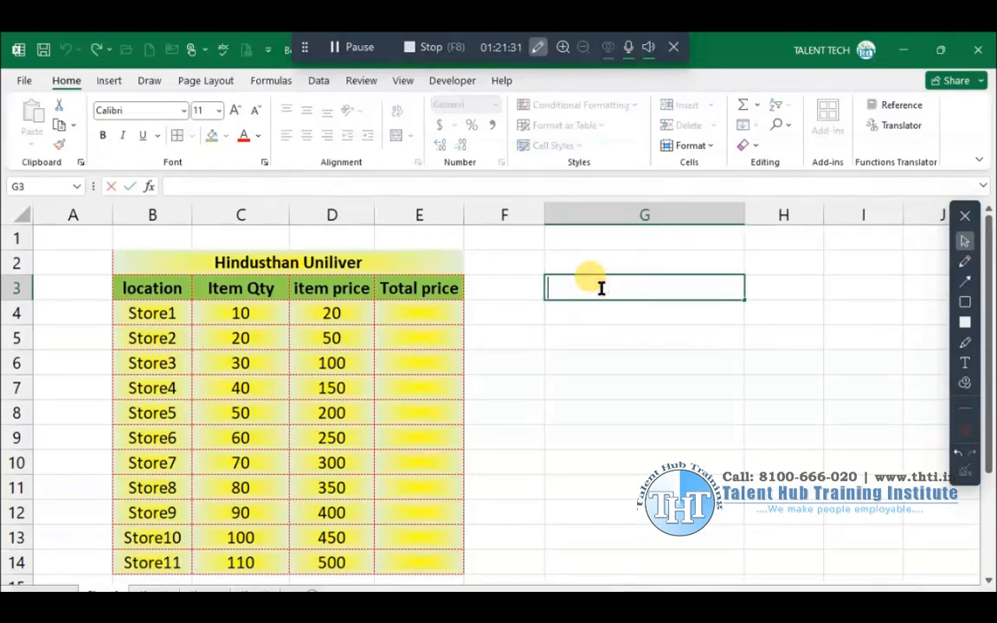
pyautogui.write('123')
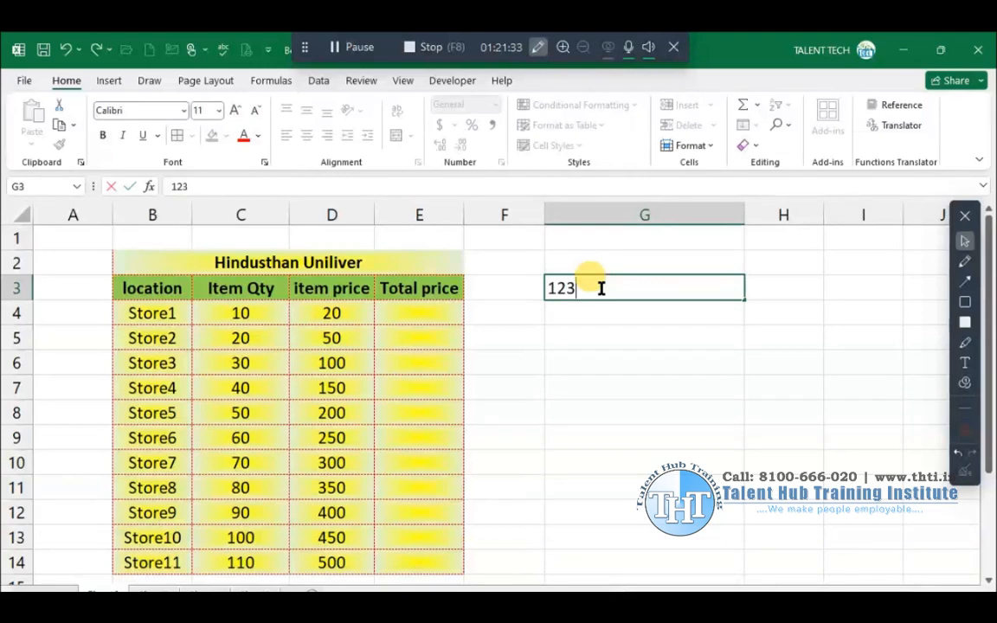
pyautogui.write('45678912')
pyautogui.press('Return')
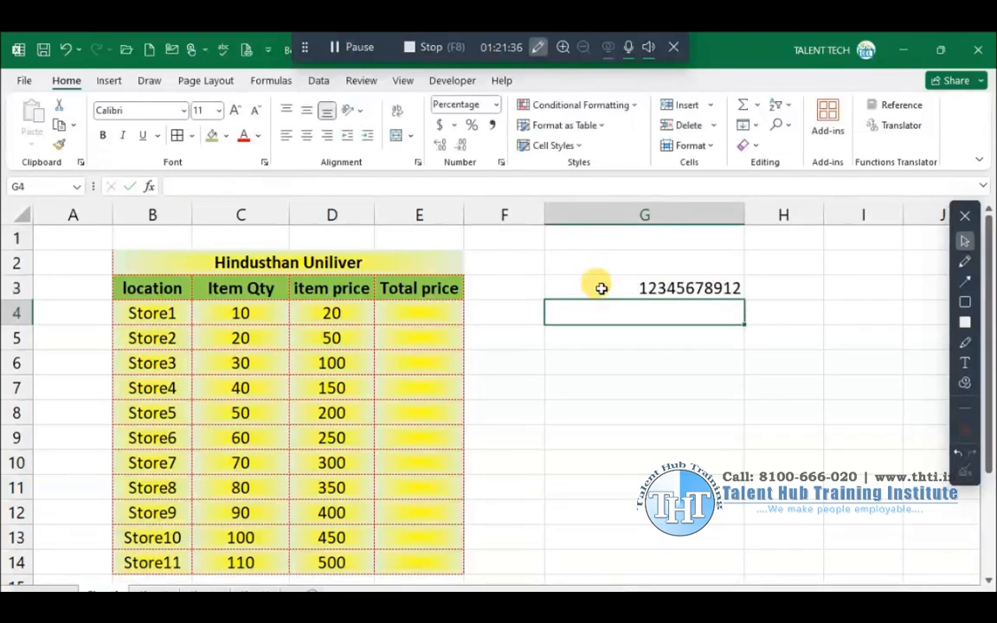
pyautogui.doubleClick(736, 283)
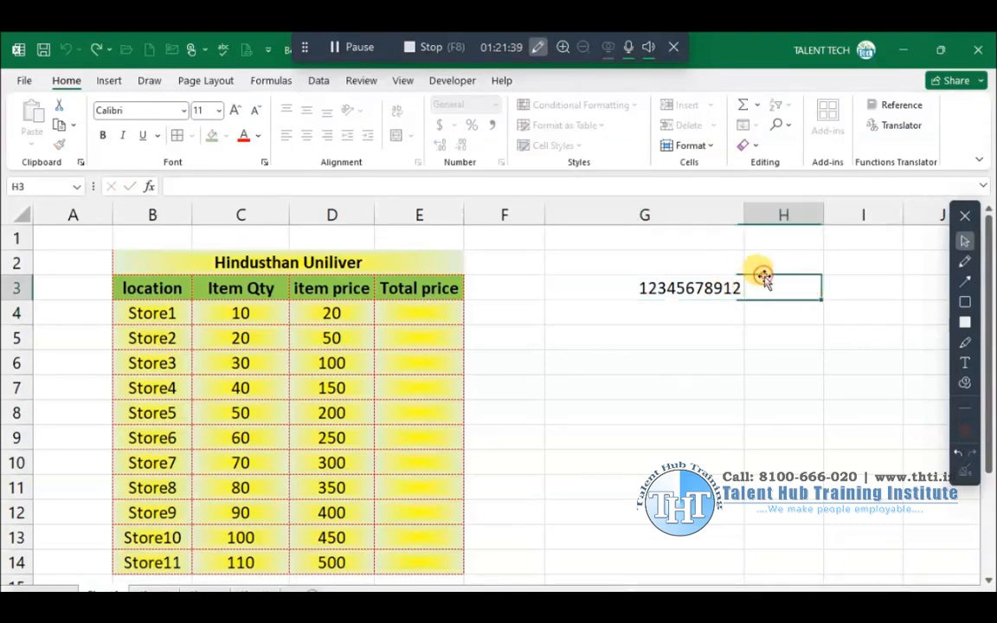
pyautogui.click(764, 275)
pyautogui.click(737, 285)
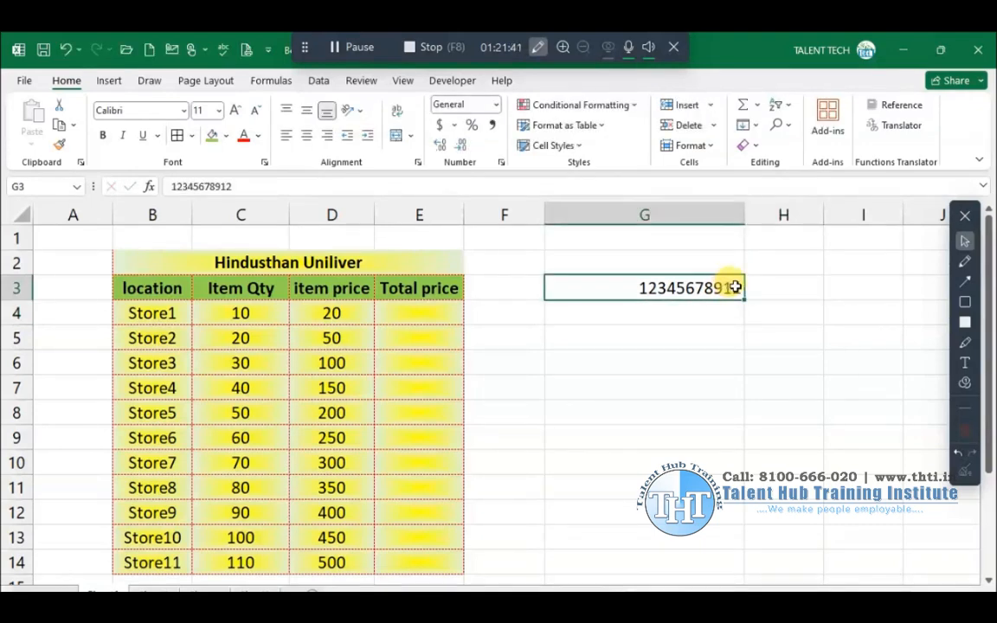
pyautogui.doubleClick(736, 287)
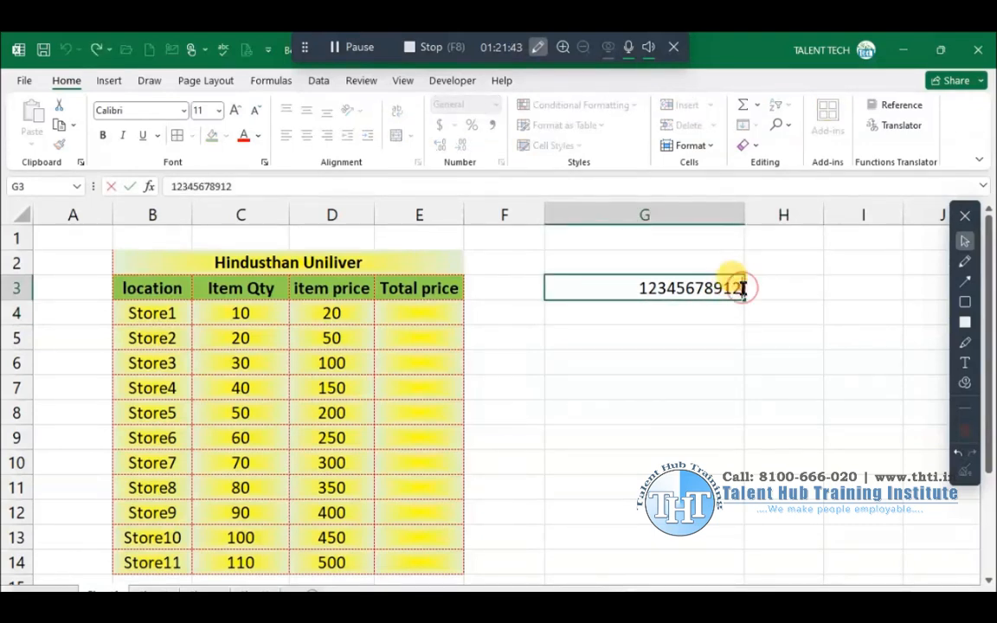
pyautogui.write('3')
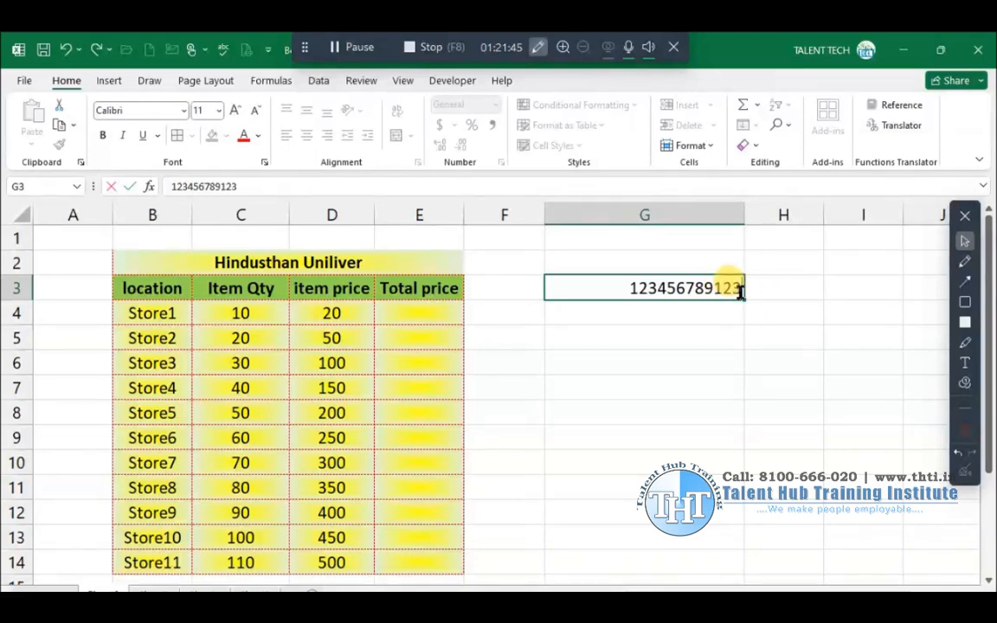
pyautogui.press('Return')
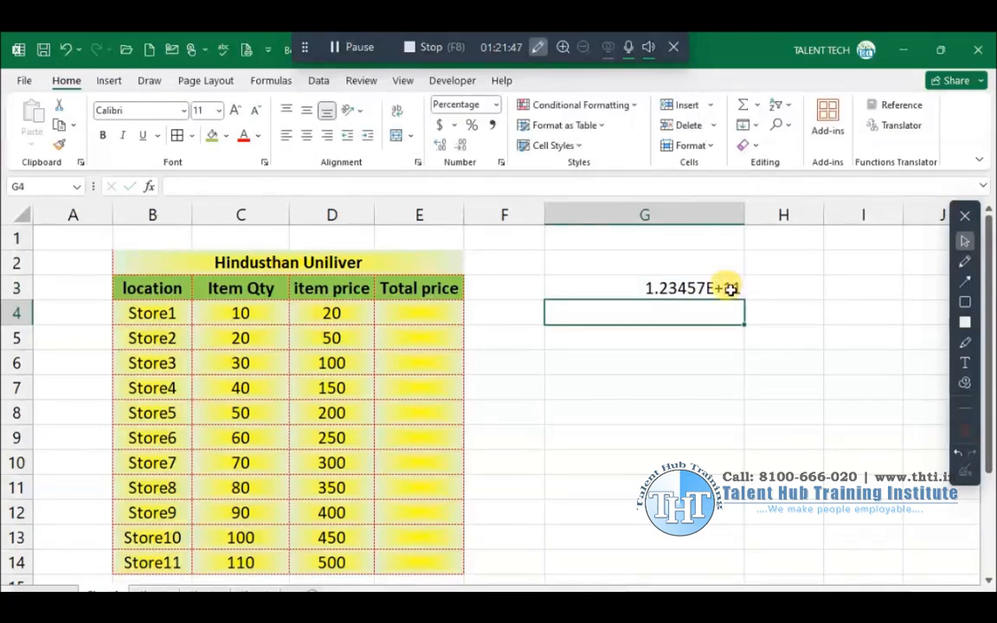
# Step: Open the cell format settings for G3, show the number categories, and place the dialog so that G3 stays visible
pyautogui.click(735, 288)
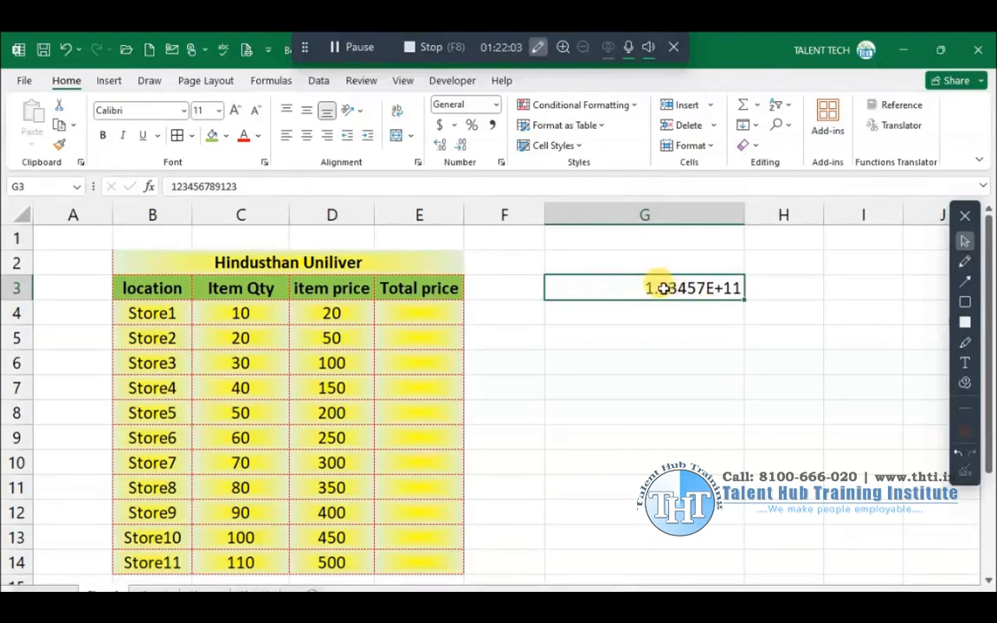
pyautogui.rightClick(729, 288)
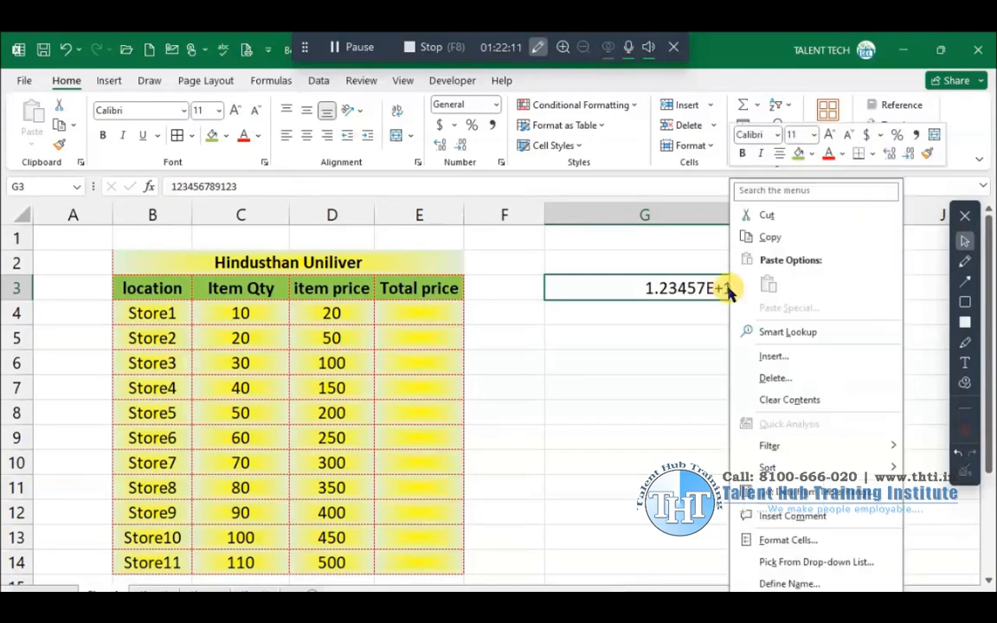
pyautogui.click(803, 540)
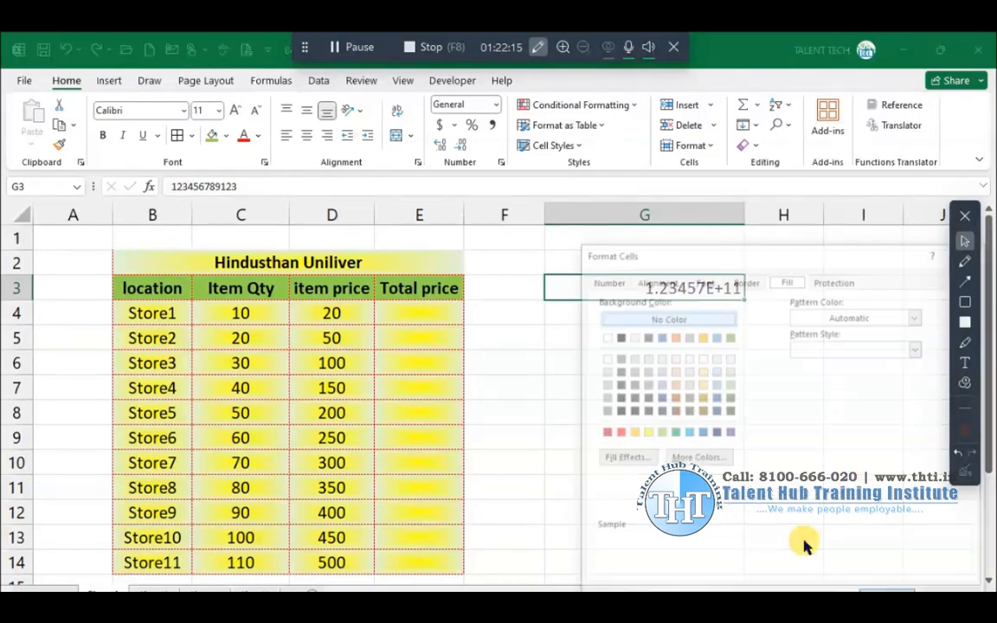
pyautogui.moveTo(812, 263); pyautogui.dragTo(832, 210)
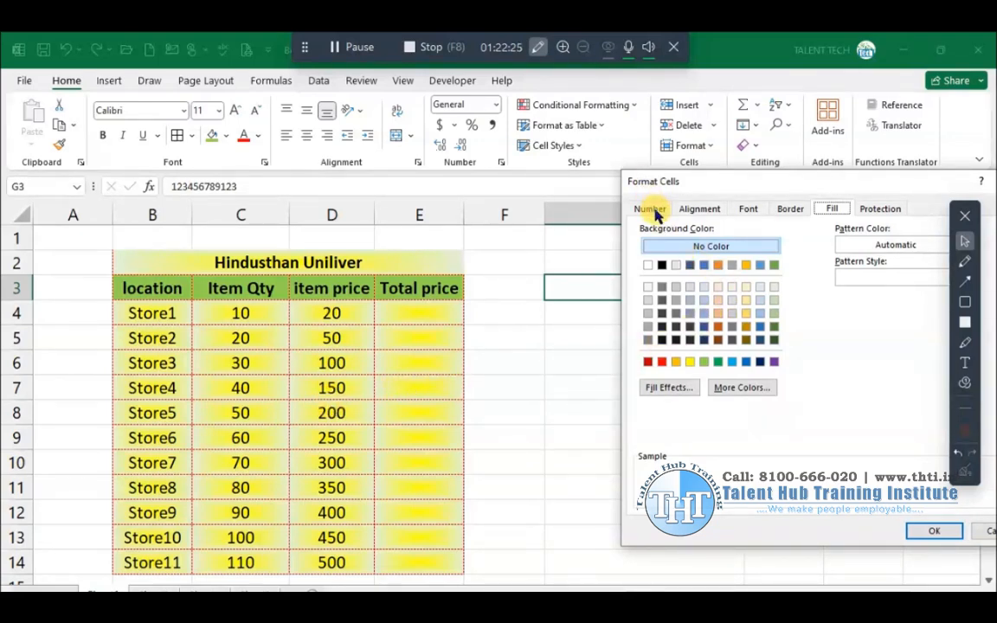
pyautogui.moveTo(697, 180); pyautogui.dragTo(753, 307)
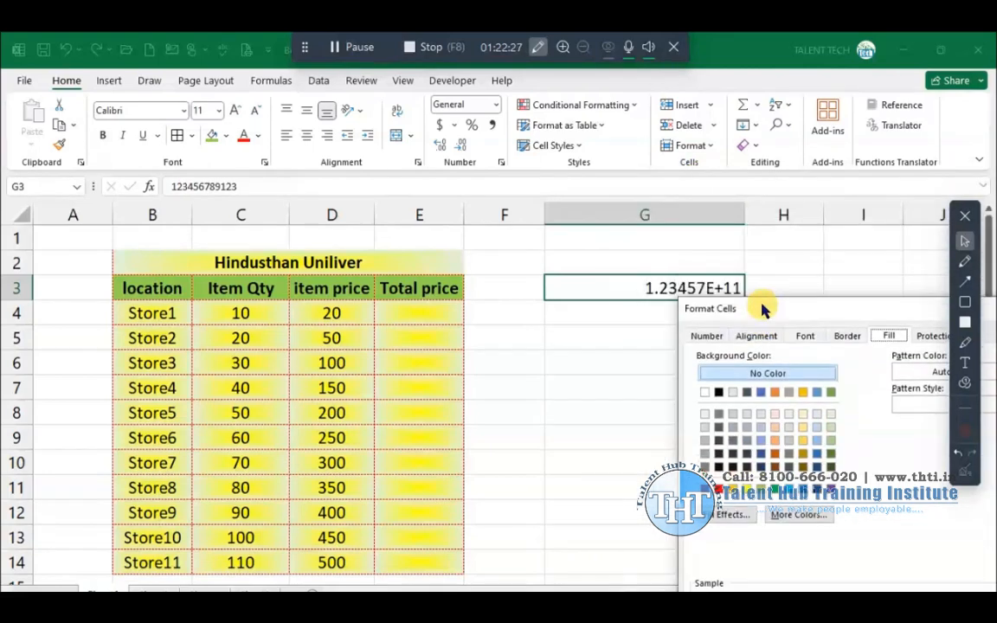
pyautogui.click(705, 335)
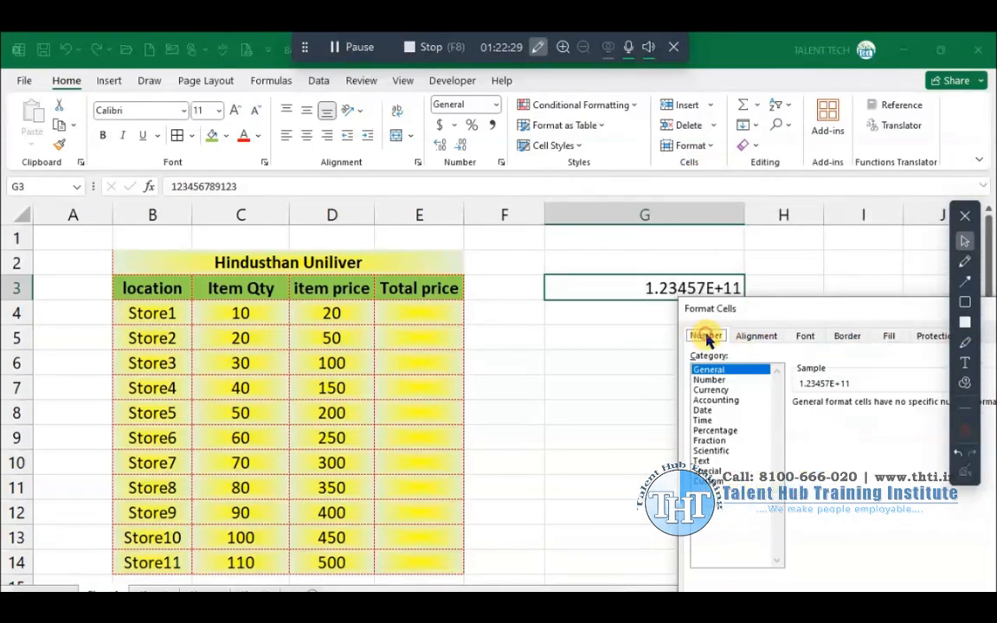
pyautogui.moveTo(710, 310); pyautogui.dragTo(130, 227)
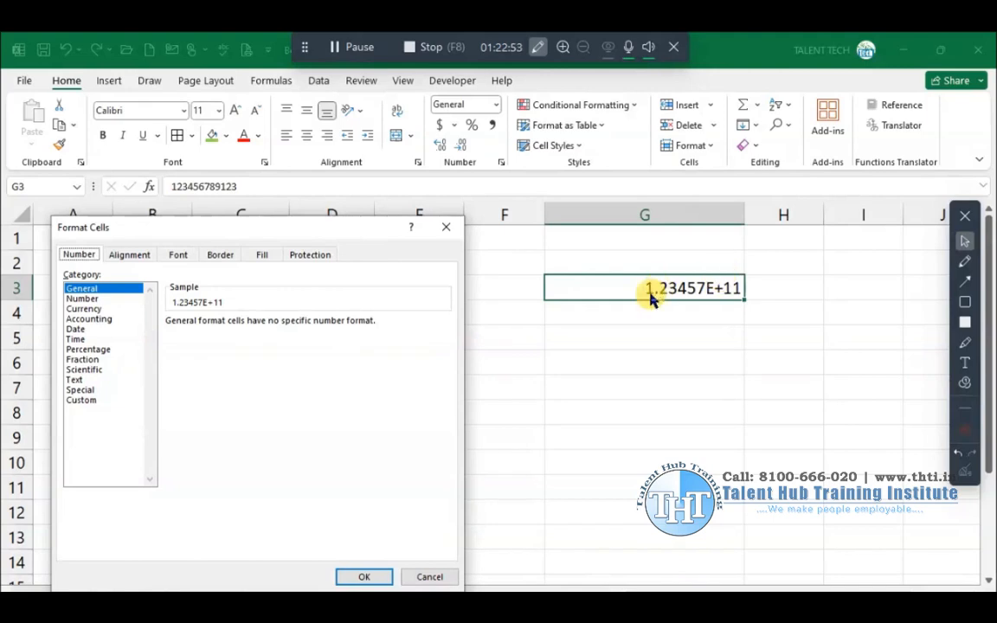
# Step: Apply the Number category with 2 decimal places to G3
pyautogui.click(83, 298)
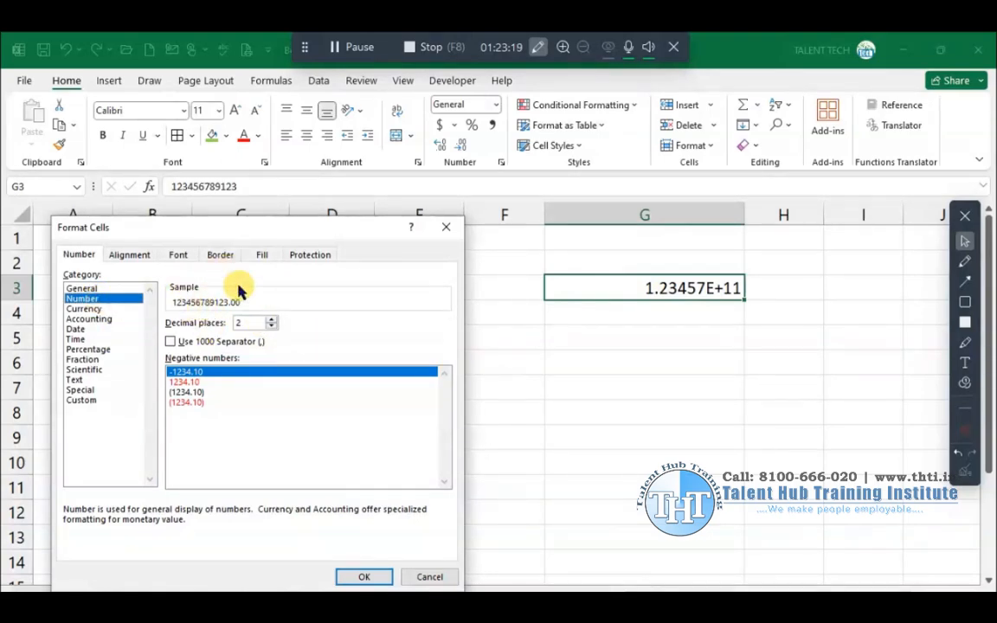
pyautogui.moveTo(240, 230); pyautogui.dragTo(343, 177)
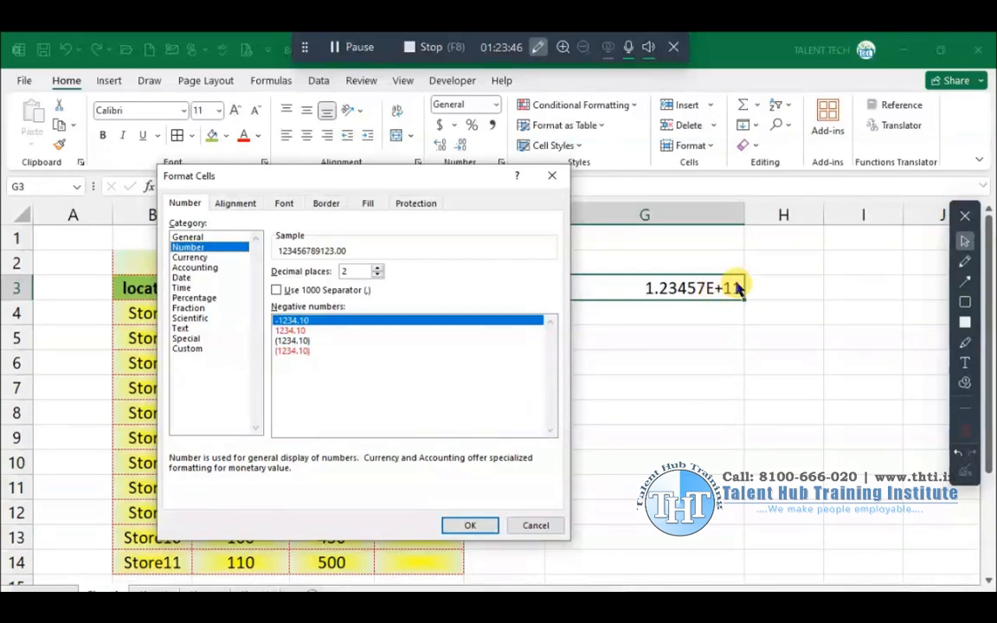
pyautogui.moveTo(400, 184); pyautogui.dragTo(370, 190)
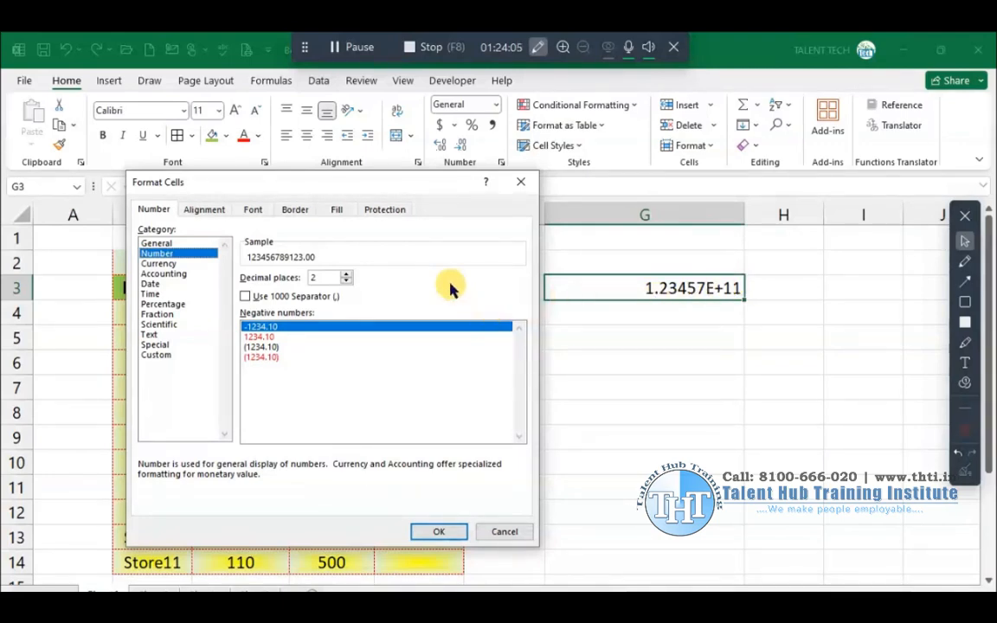
pyautogui.click(152, 208)
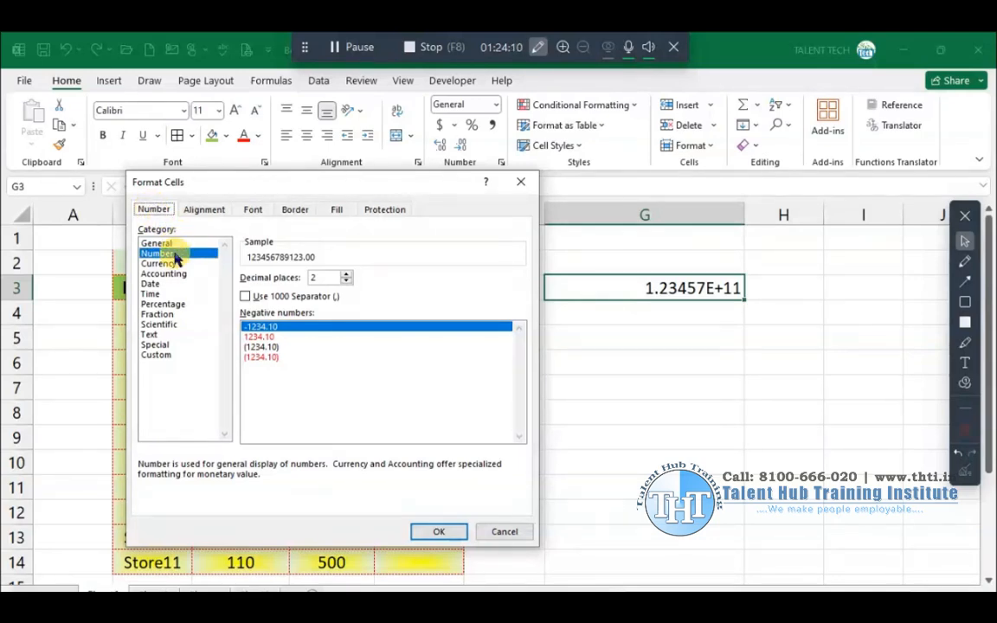
pyautogui.click(158, 244)
pyautogui.click(172, 254)
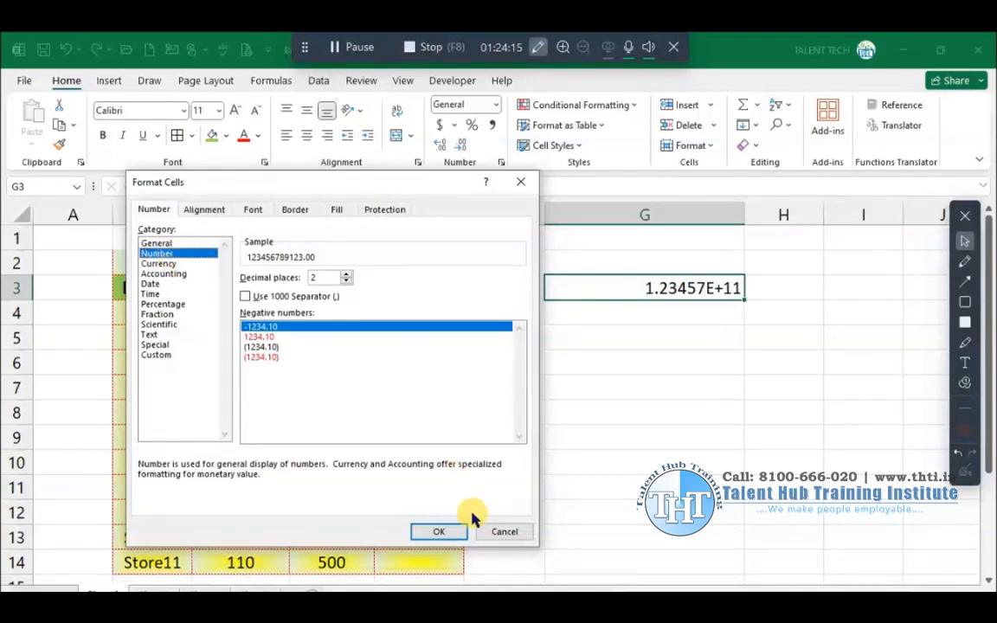
pyautogui.click(443, 531)
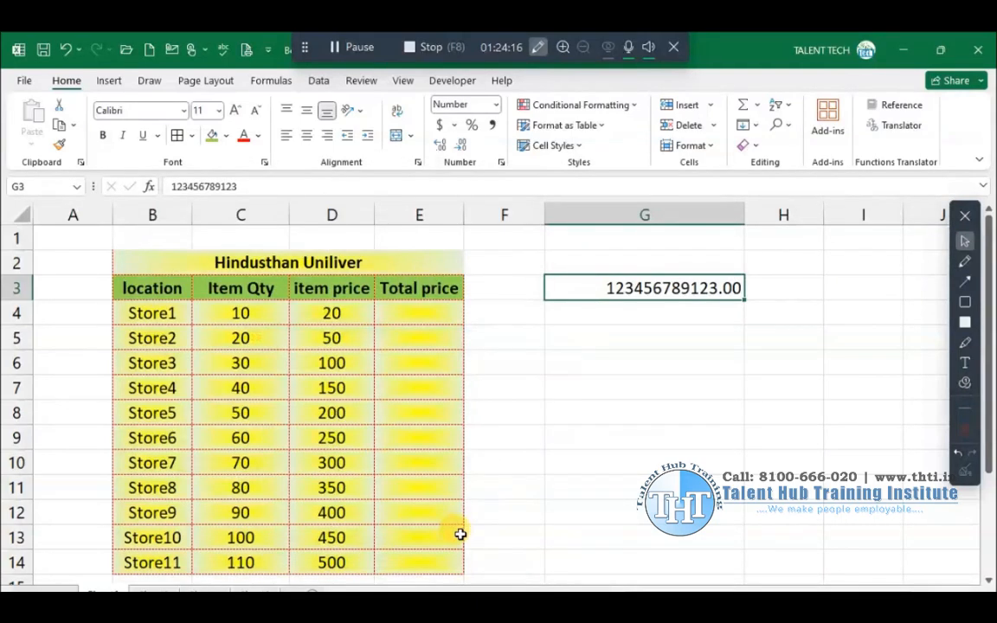
# Step: Decrease G3's displayed decimals to none, and increase them back to two
pyautogui.doubleClick(713, 286)
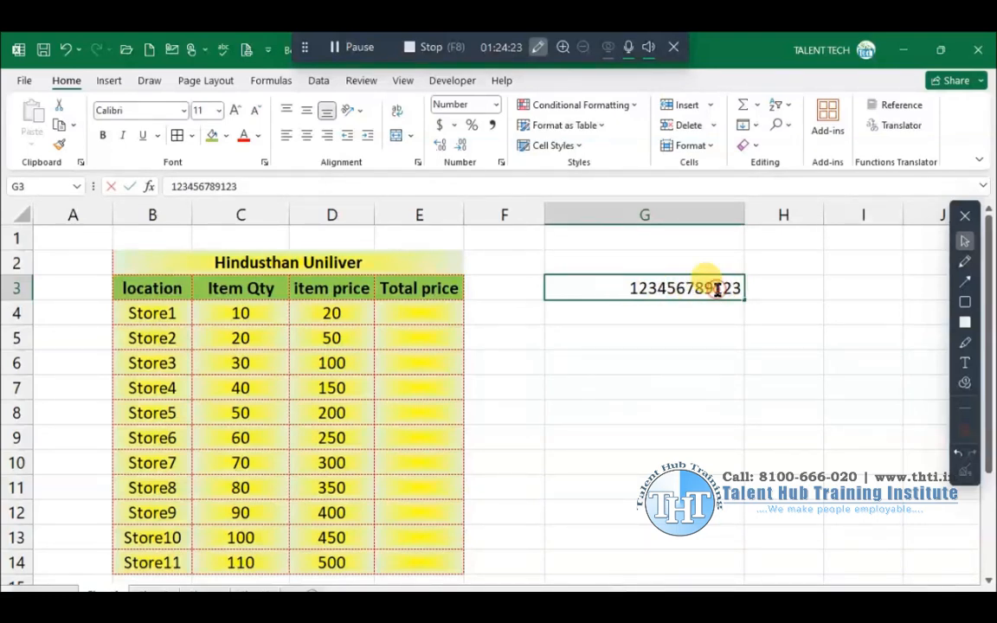
pyautogui.click(770, 284)
pyautogui.click(725, 285)
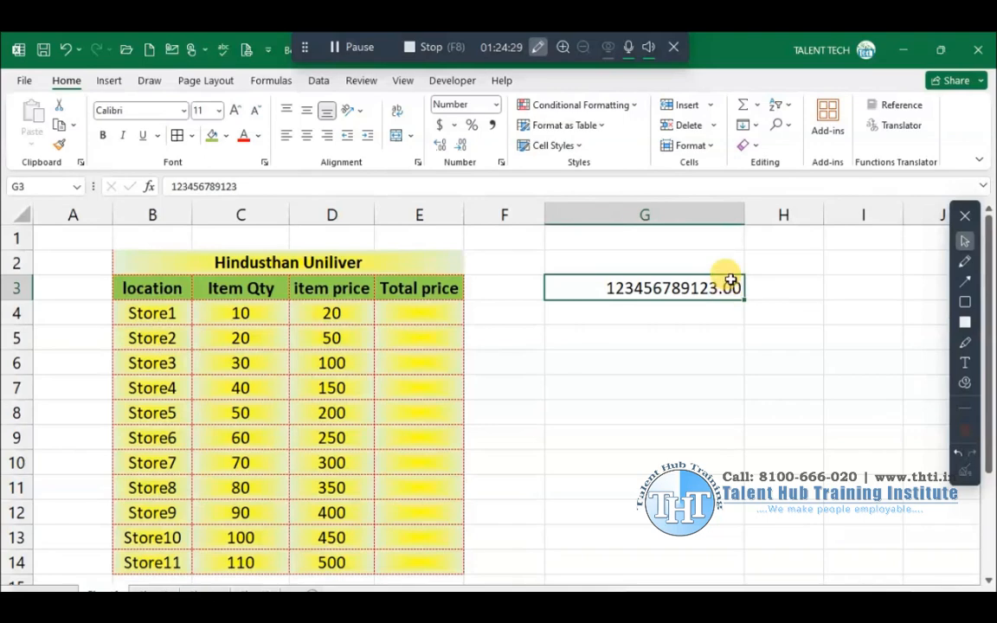
pyautogui.click(459, 145)
pyautogui.click(460, 144)
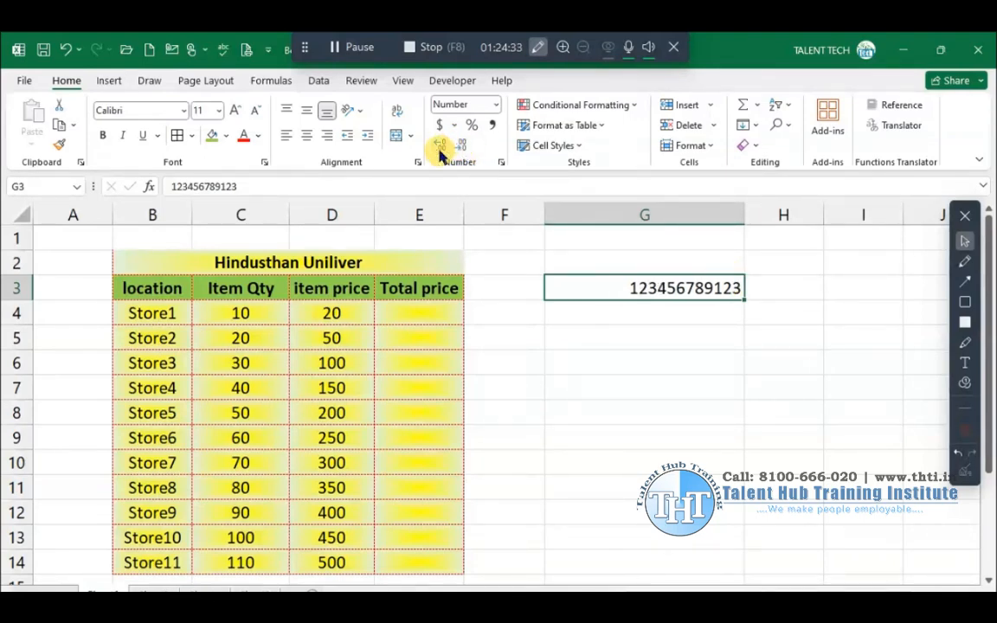
pyautogui.click(440, 145)
pyautogui.click(440, 145)
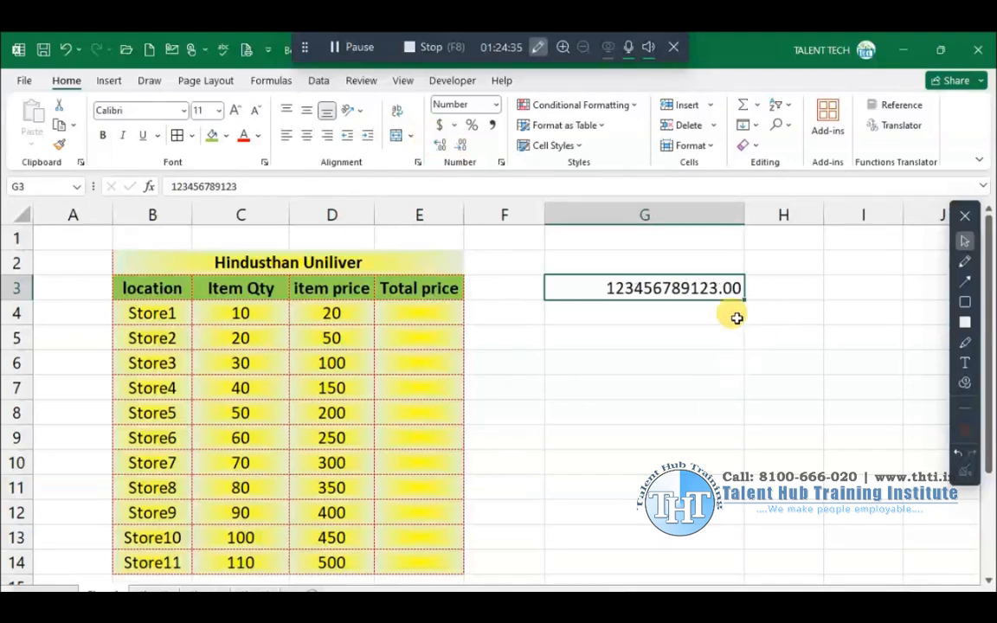
# Step: Open G3's cell format settings again and set the Number category's decimal places to 3
pyautogui.rightClick(686, 289)
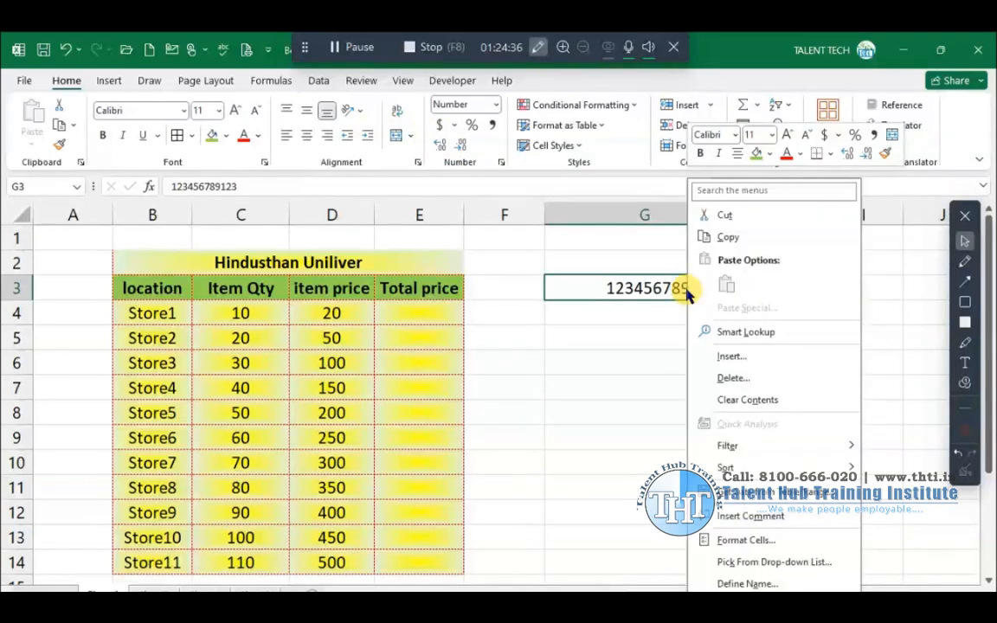
pyautogui.click(764, 535)
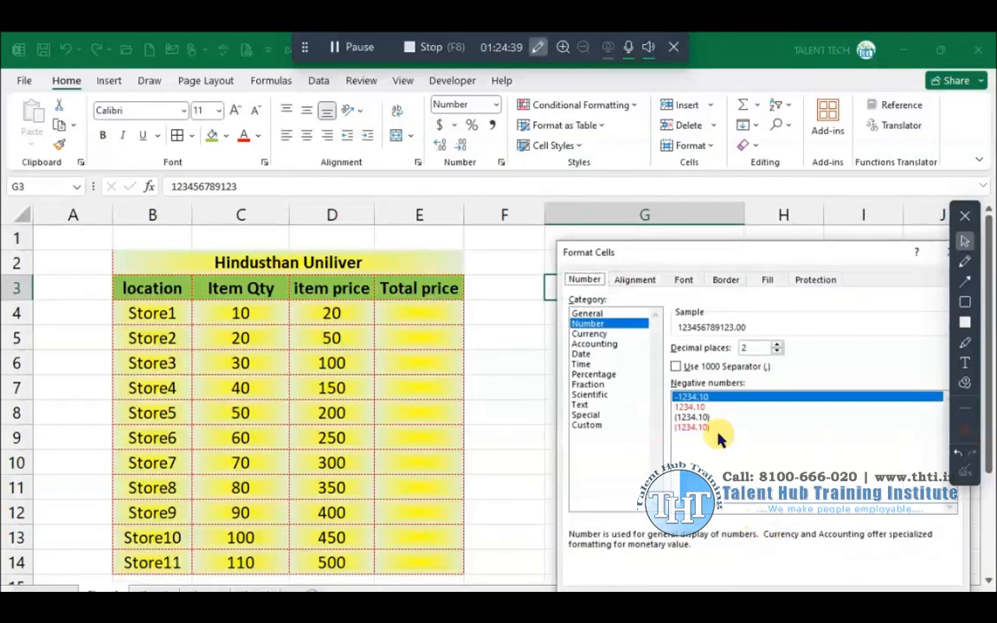
pyautogui.moveTo(745, 260); pyautogui.dragTo(251, 198)
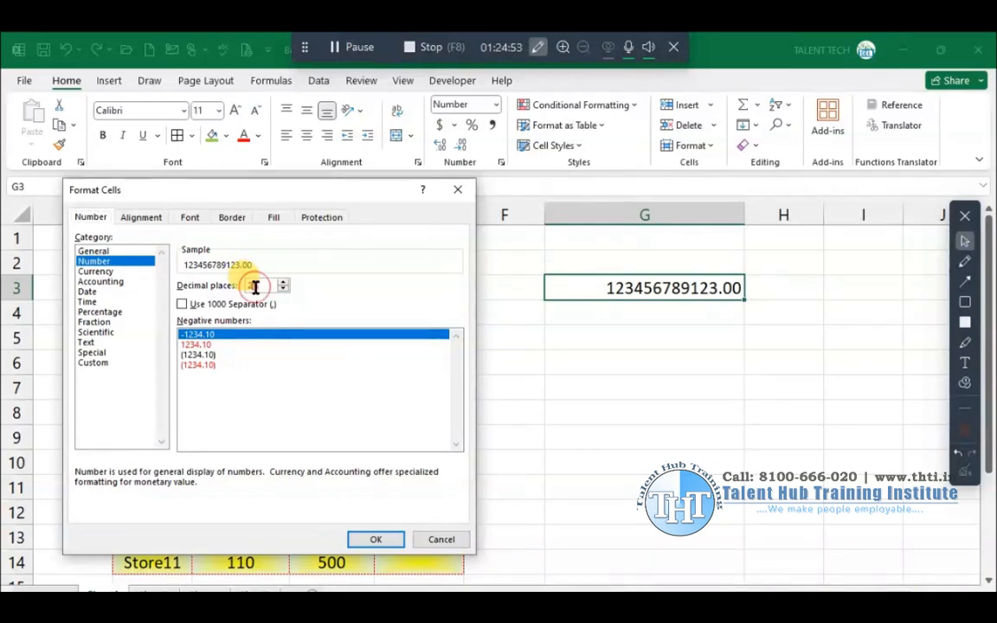
pyautogui.click(265, 285)
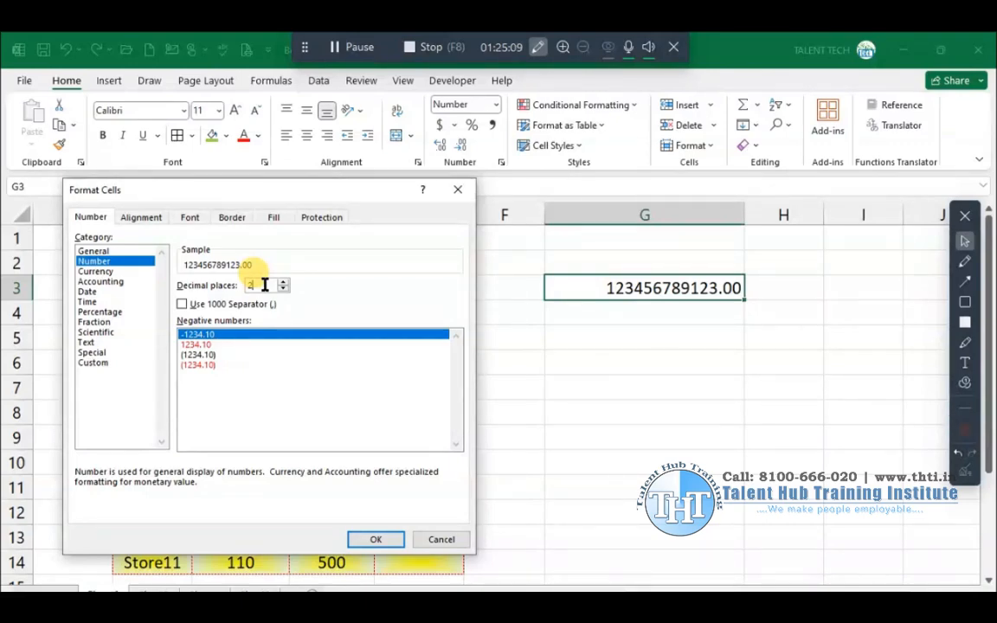
pyautogui.press('BackSpace')
pyautogui.write('3')
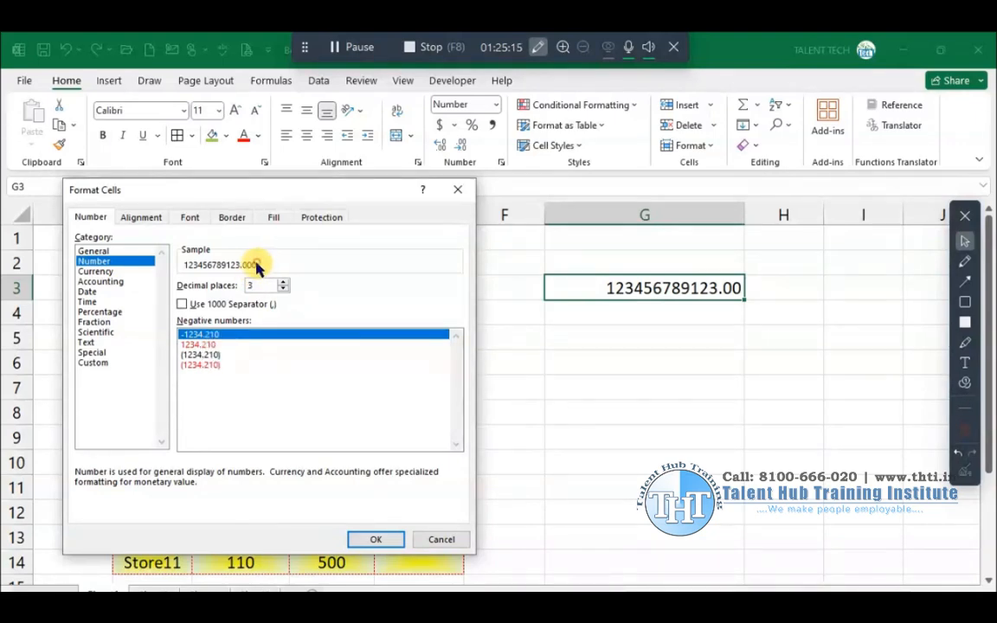
# Step: Preview G3 with 10 decimal places, and return the setting to 2
pyautogui.doubleClick(261, 285)
pyautogui.press('BackSpace')
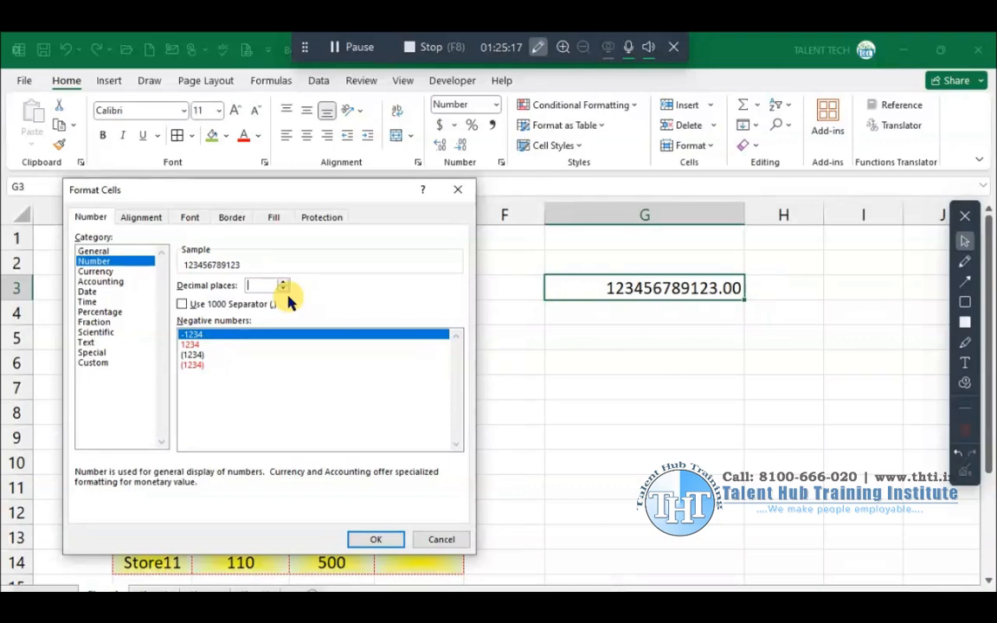
pyautogui.write('10')
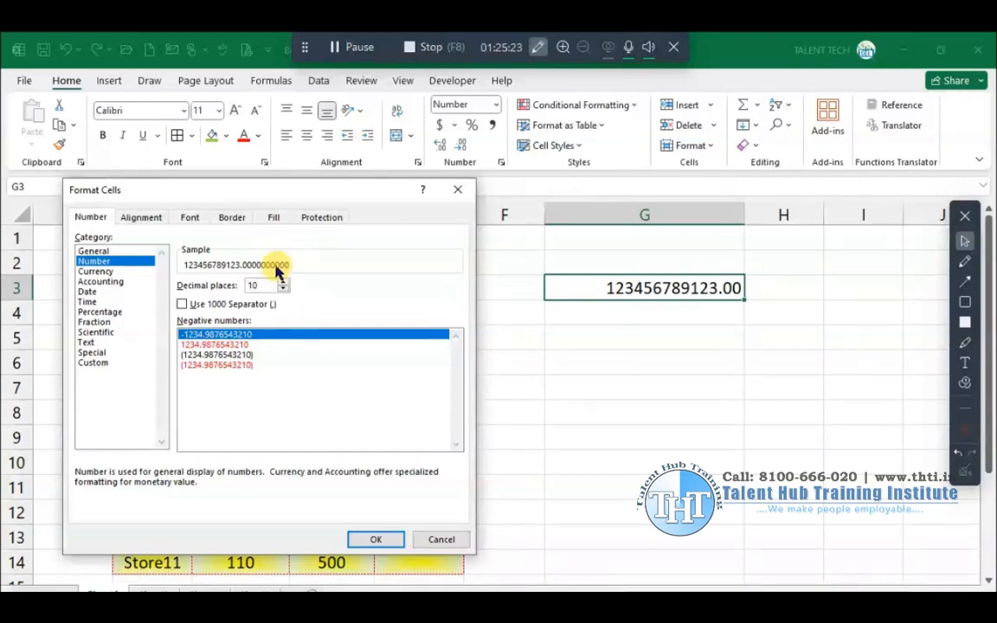
pyautogui.press('BackSpace')
pyautogui.press('BackSpace')
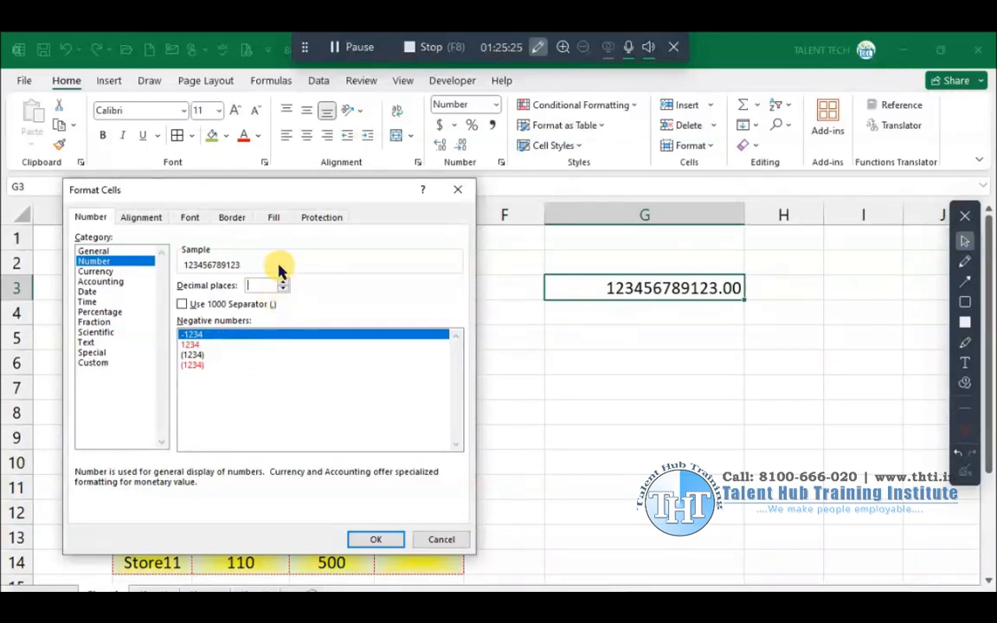
pyautogui.write('2')
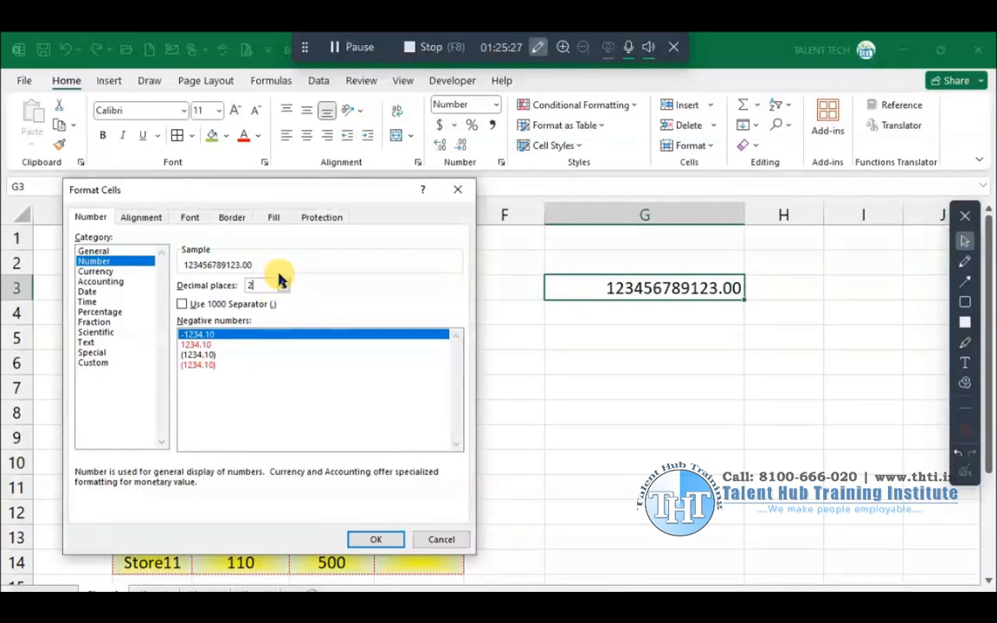
# Step: Reset G3's decimal places to 0 and apply the Number format
pyautogui.press('BackSpace')
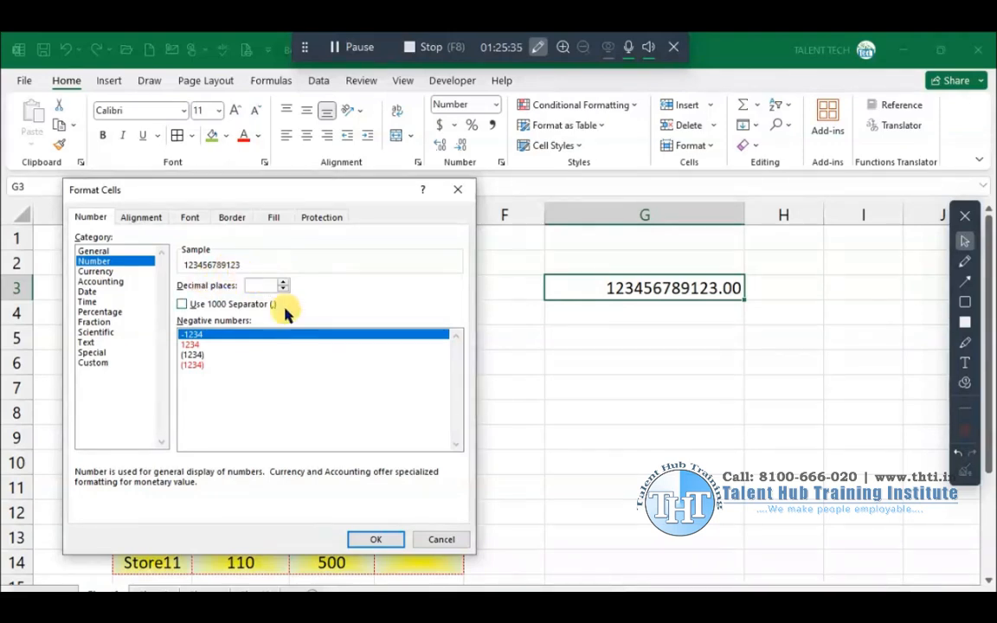
pyautogui.click(376, 542)
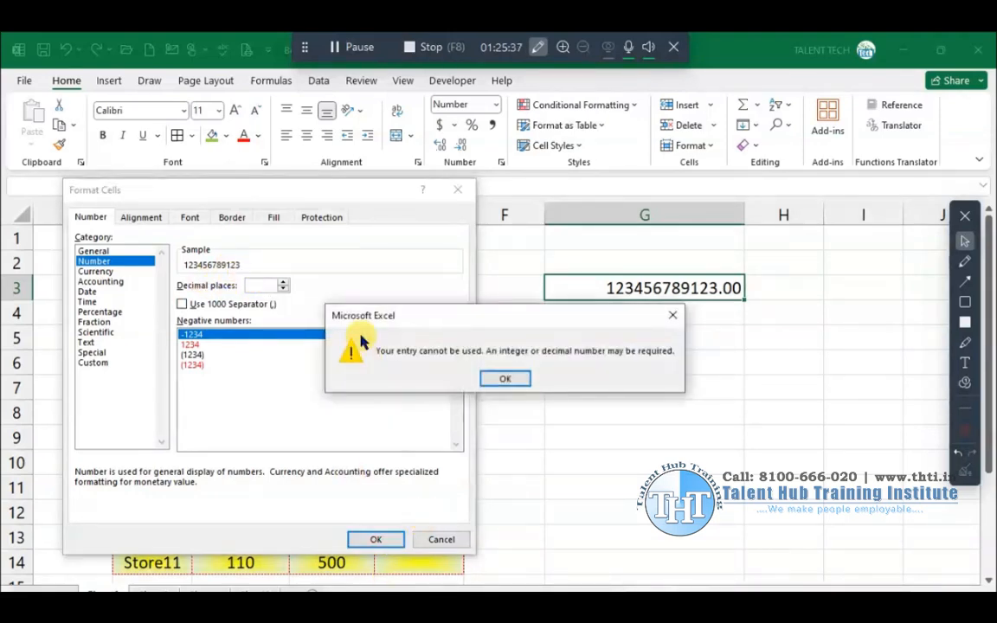
pyautogui.click(508, 379)
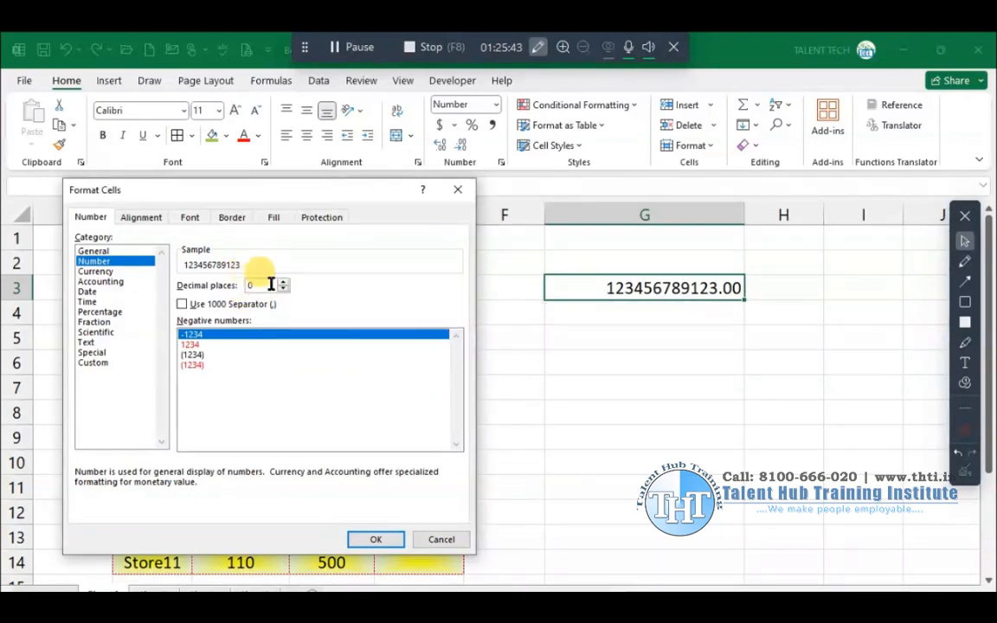
pyautogui.click(385, 539)
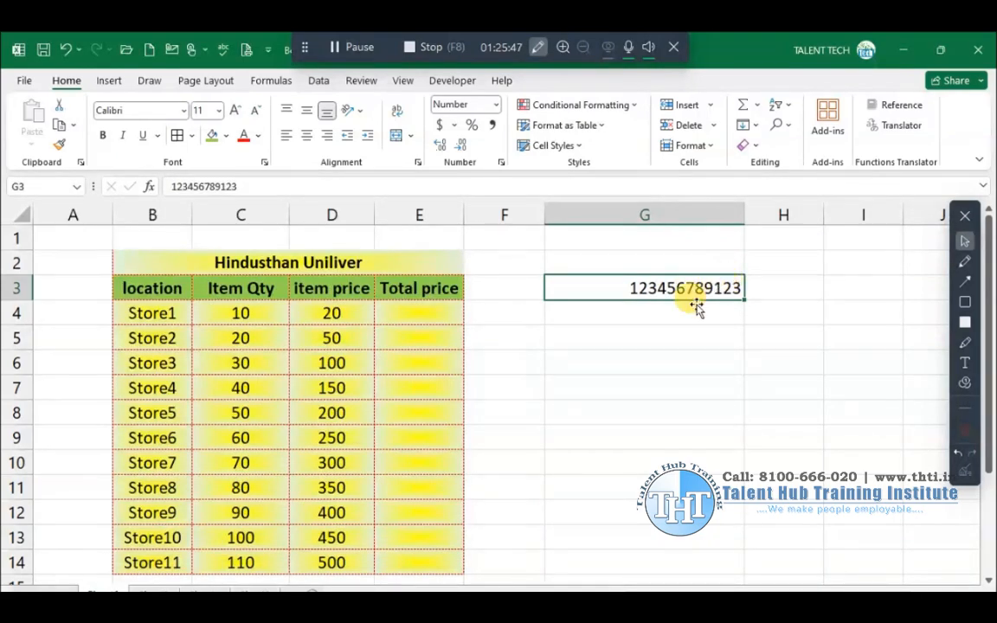
pyautogui.click(671, 310)
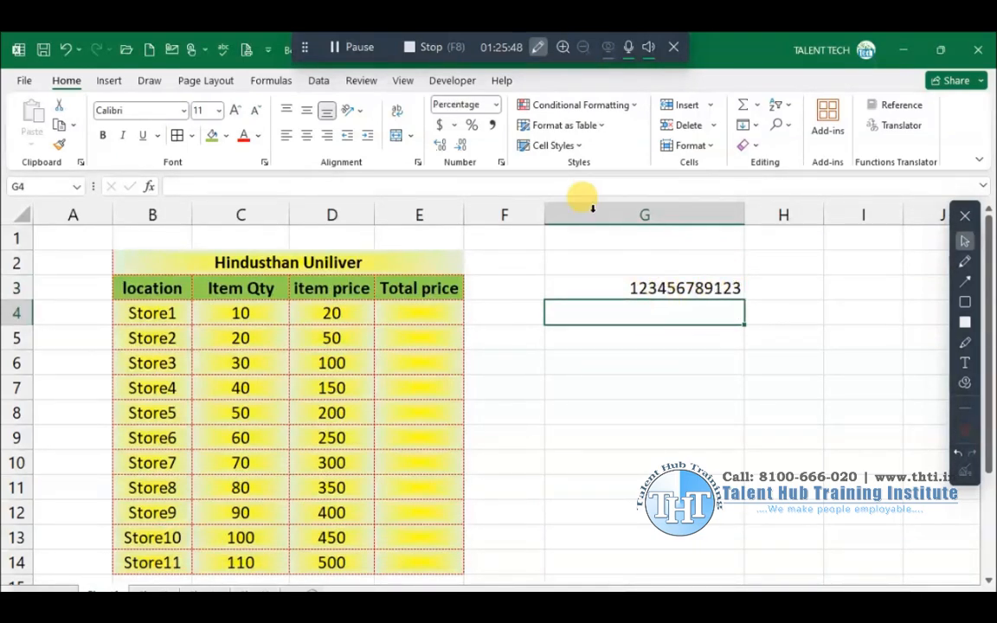
pyautogui.click(697, 289)
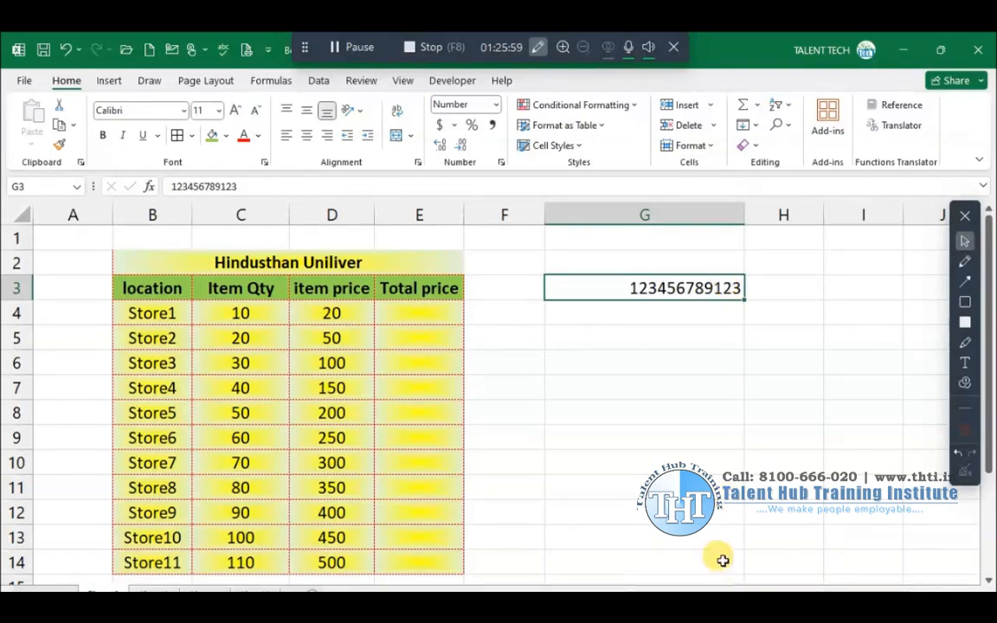
pyautogui.click(669, 317)
pyautogui.click(694, 286)
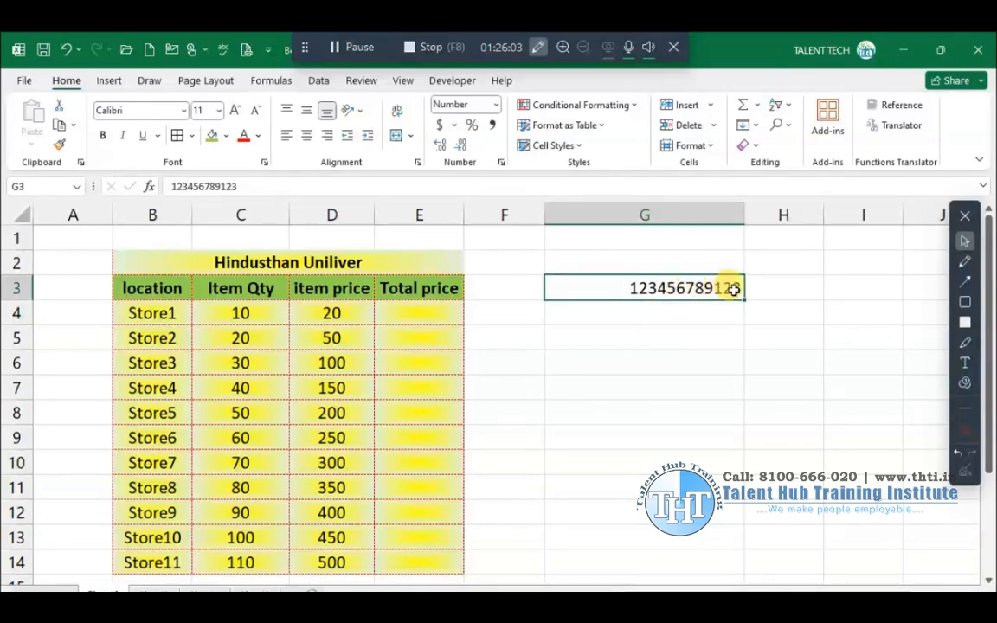
pyautogui.doubleClick(734, 289)
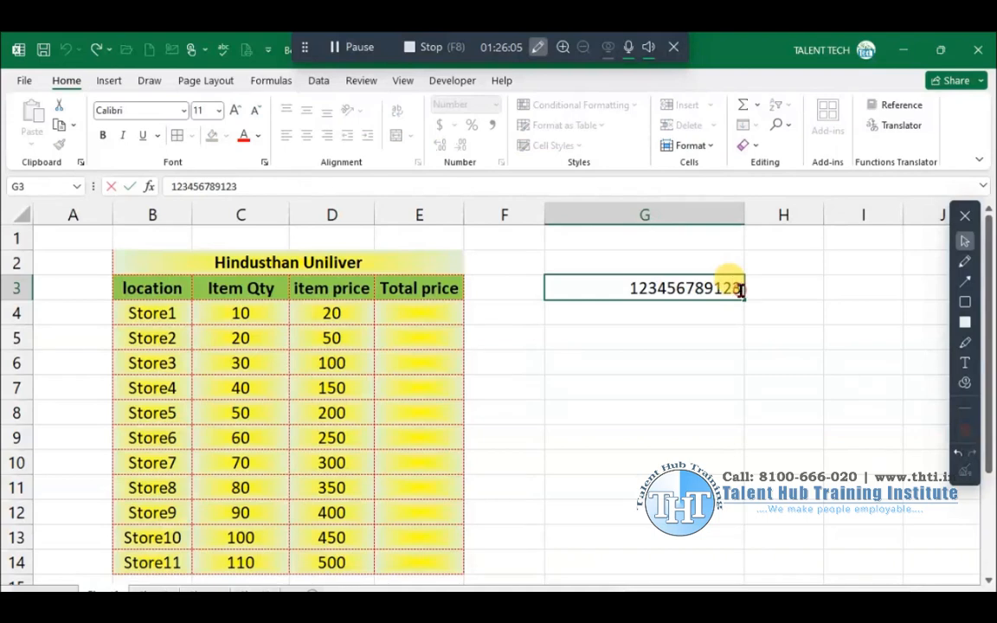
pyautogui.click(697, 321)
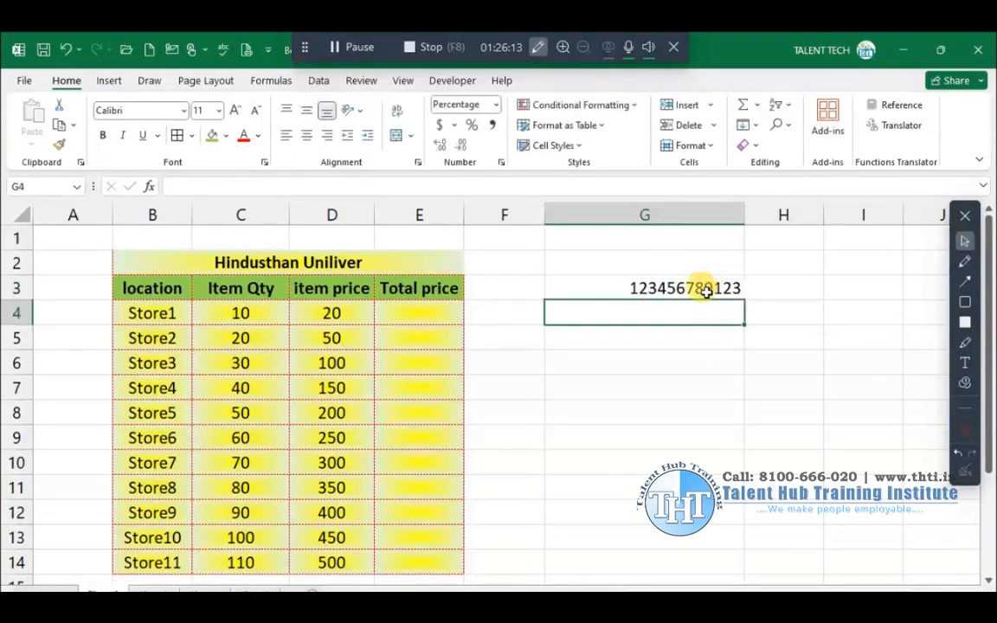
# Step: Enter 123456789% in cell G4, directly below the long number
pyautogui.click(661, 289)
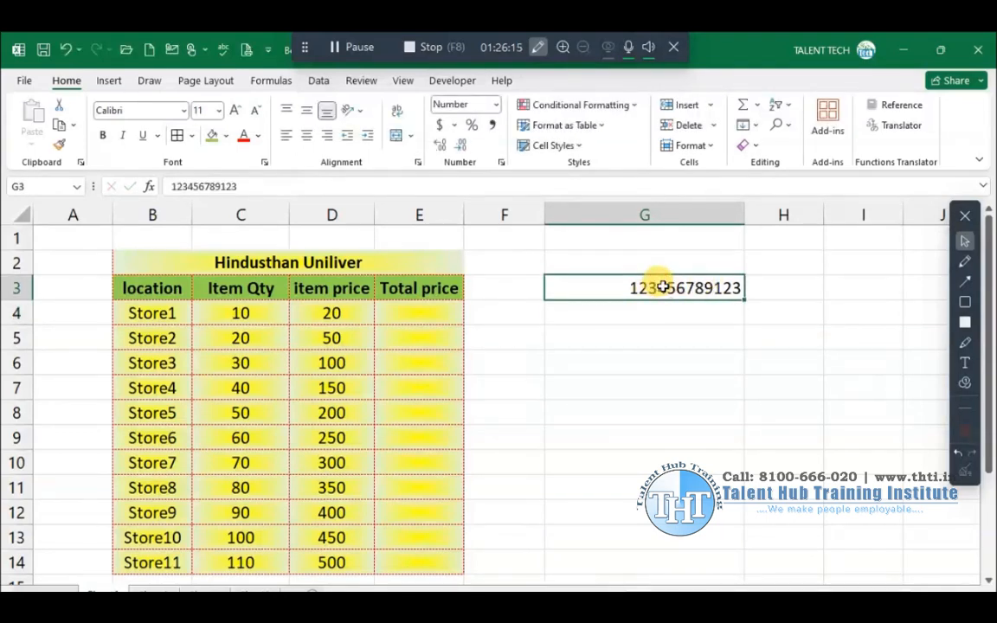
pyautogui.click(655, 308)
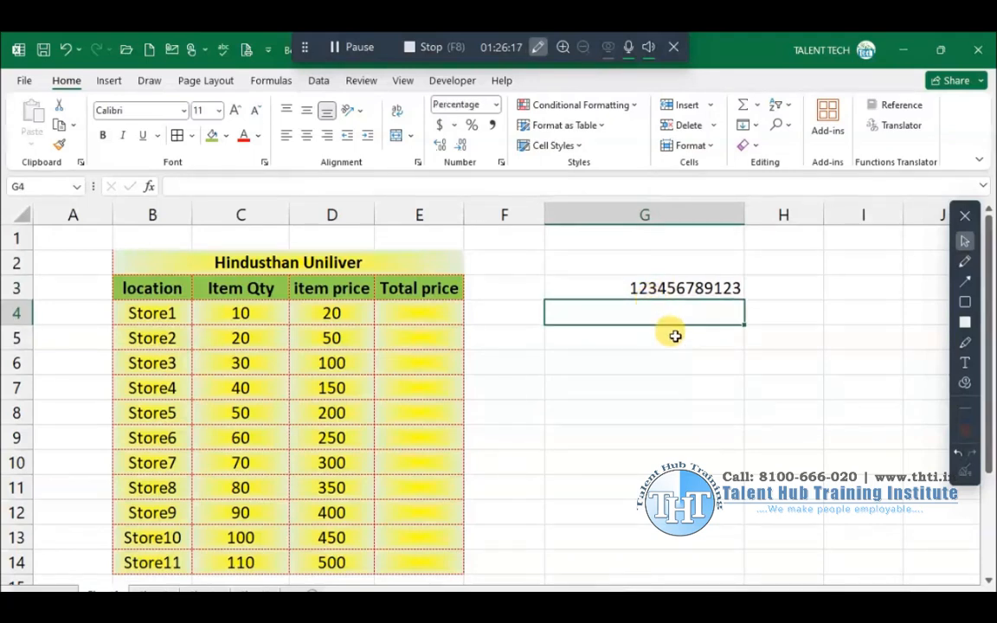
pyautogui.write('123456')
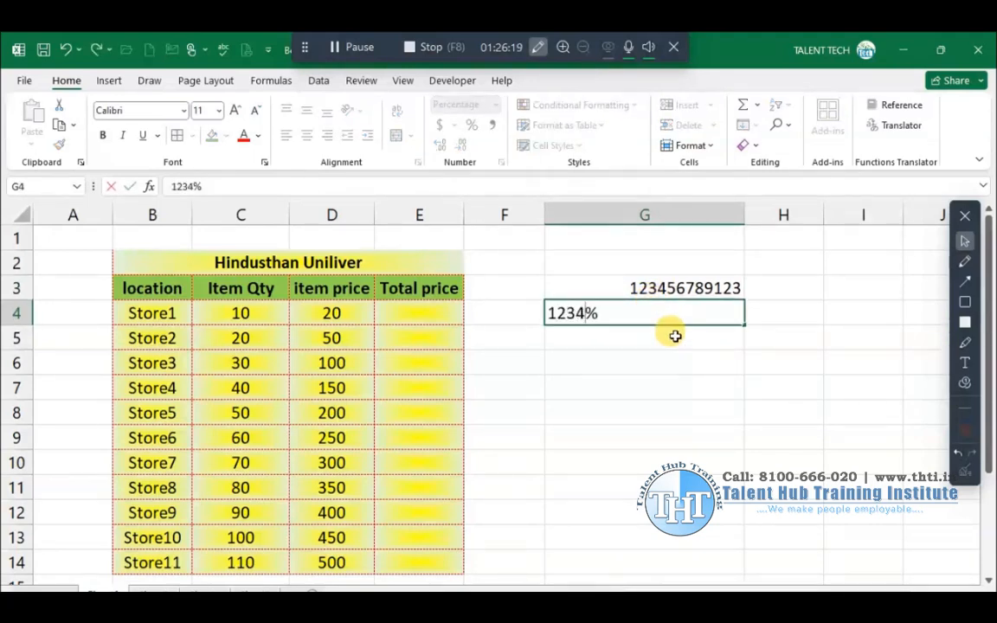
pyautogui.write('789')
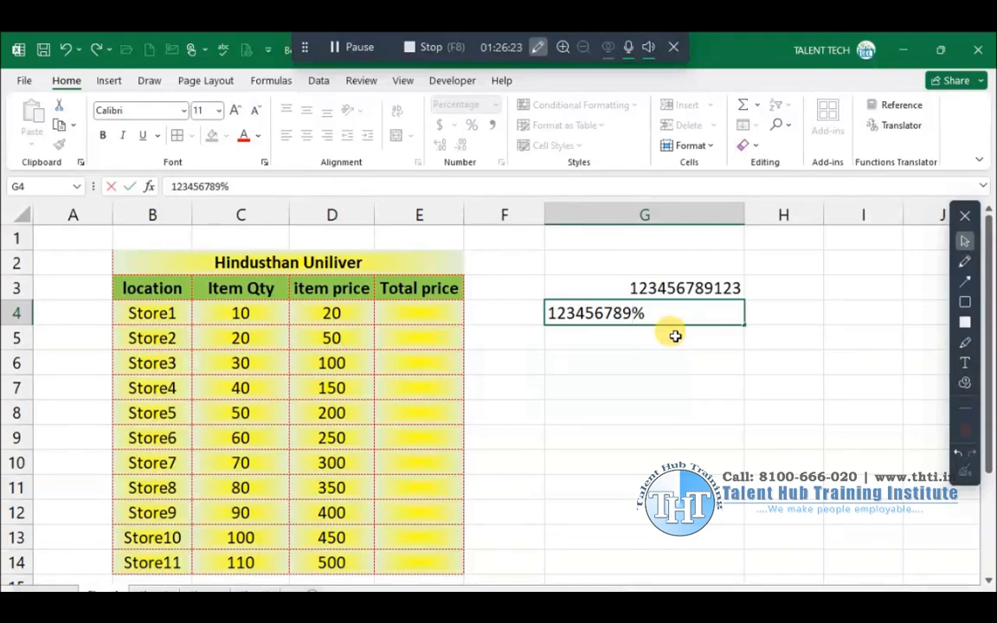
pyautogui.press('Tab')
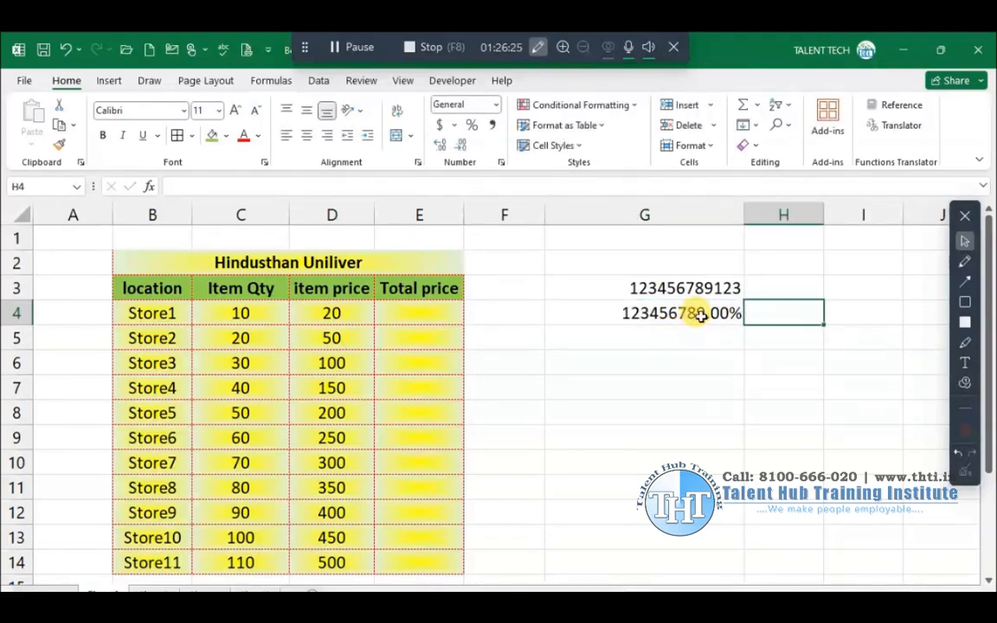
# Step: Change the number format of cell G4 to General
pyautogui.click(701, 315)
pyautogui.click(497, 105)
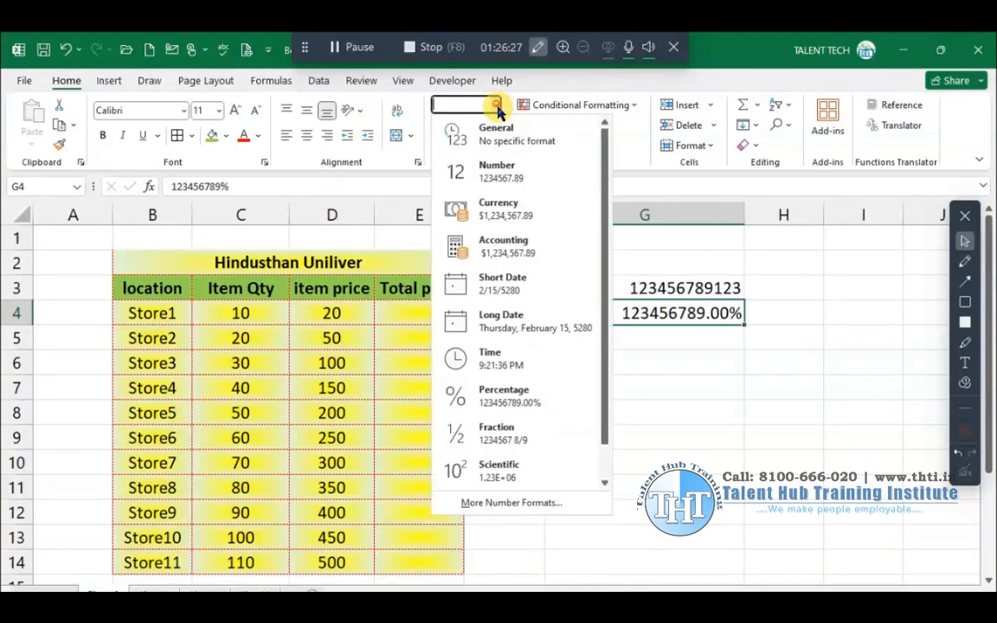
pyautogui.click(519, 136)
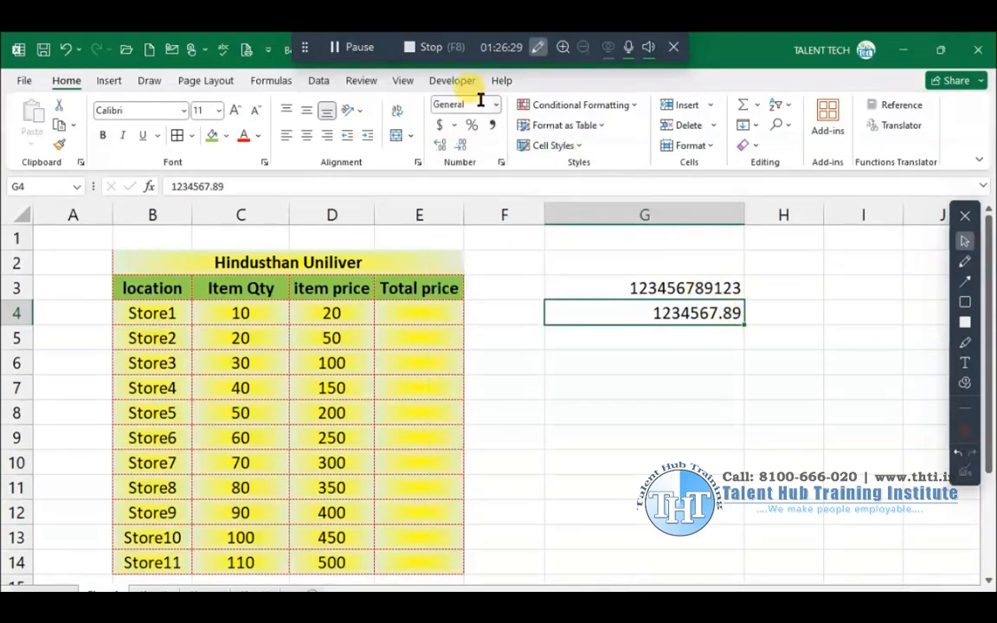
# Step: Edit G4's value to the whole number 123456789
pyautogui.doubleClick(699, 312)
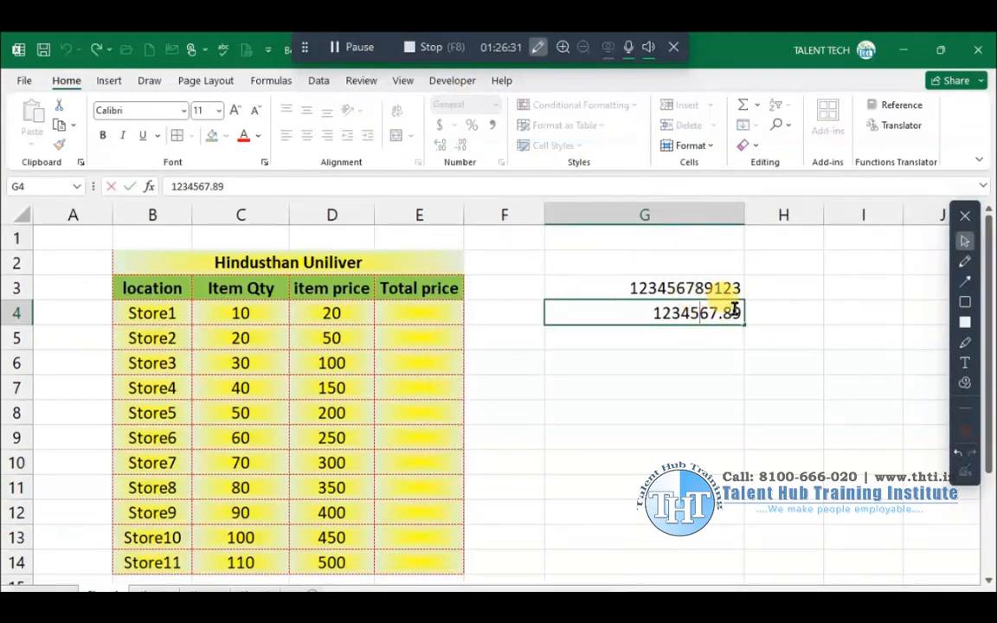
pyautogui.press('BackSpace')
pyautogui.press('BackSpace')
pyautogui.press('BackSpace')
pyautogui.press('BackSpace')
pyautogui.write('789')
pyautogui.press('Return')
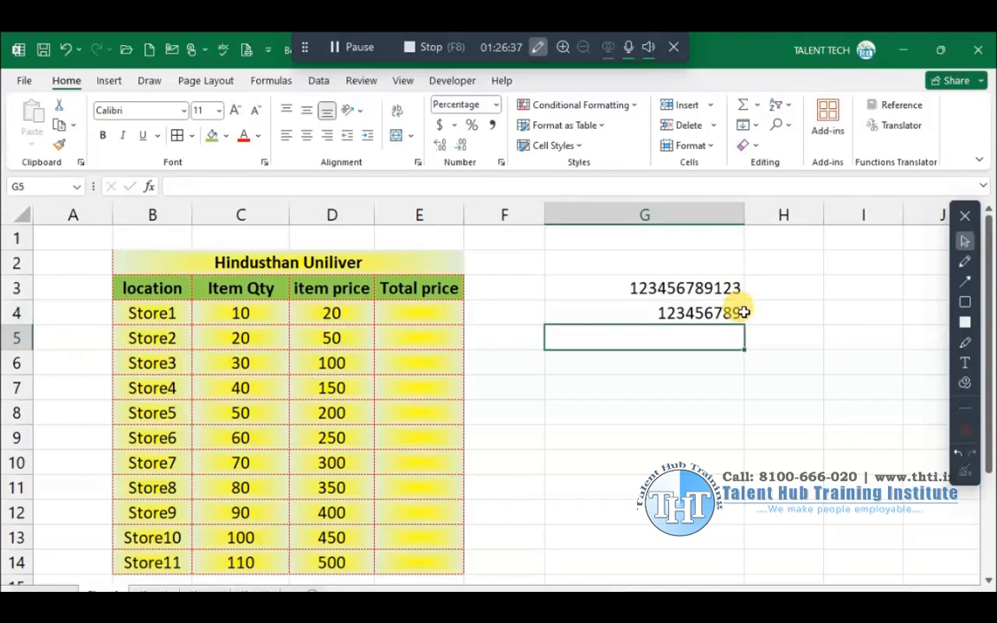
pyautogui.doubleClick(738, 314)
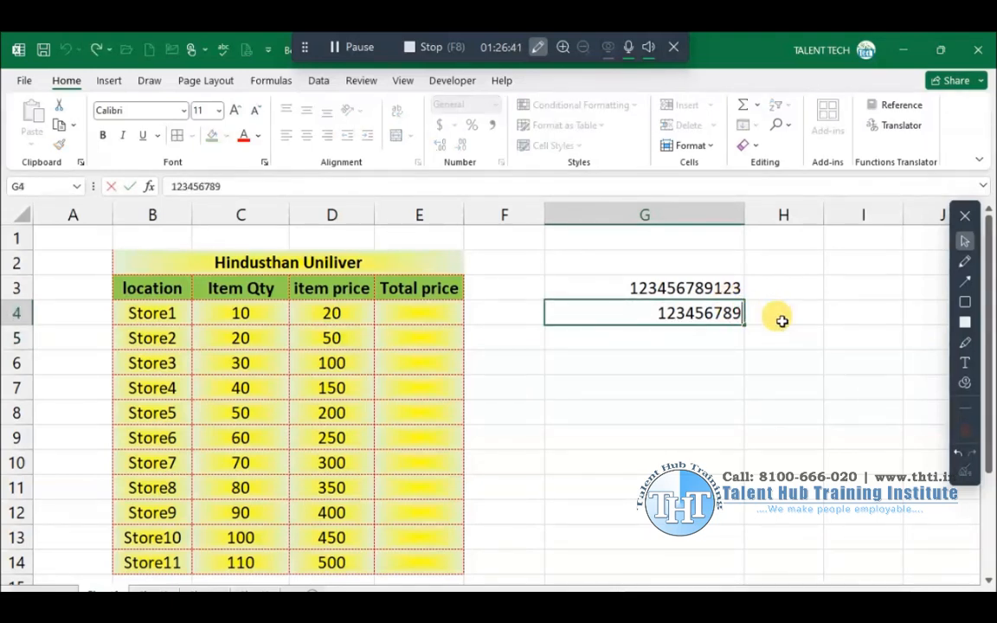
pyautogui.write('1')
pyautogui.press('Return')
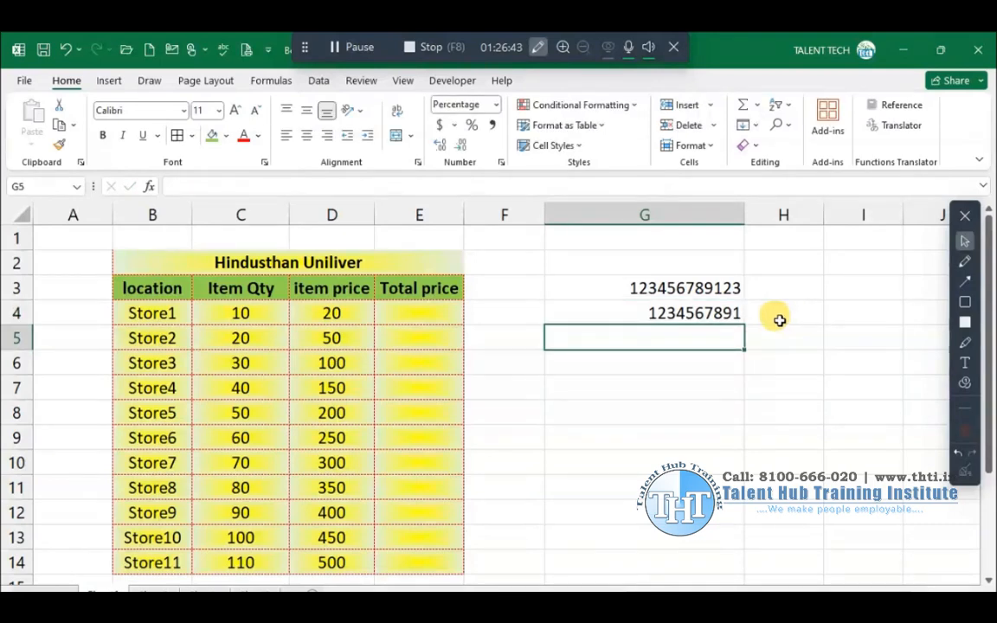
pyautogui.click(743, 314)
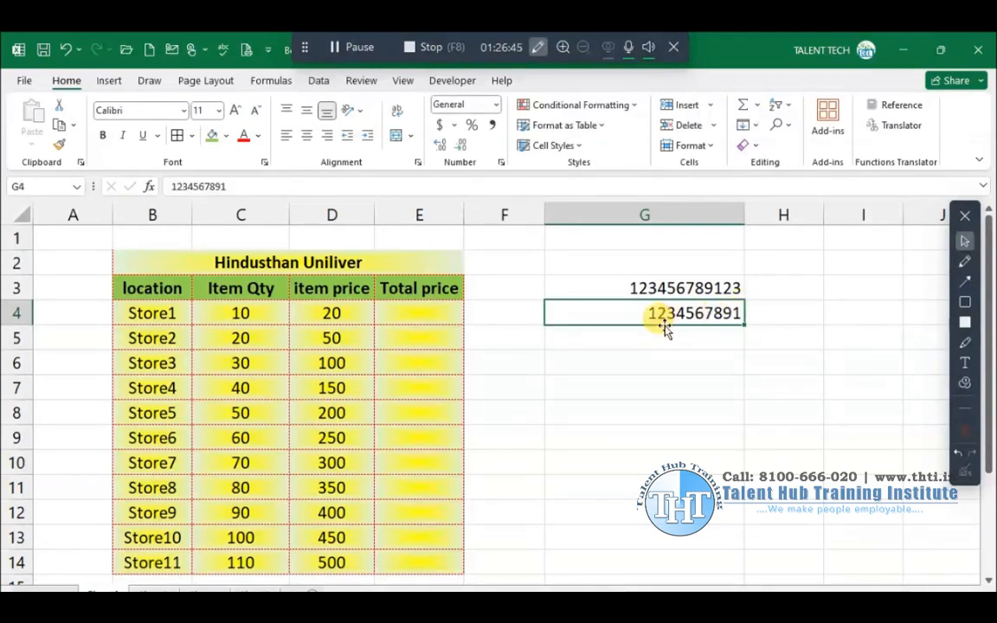
pyautogui.doubleClick(737, 314)
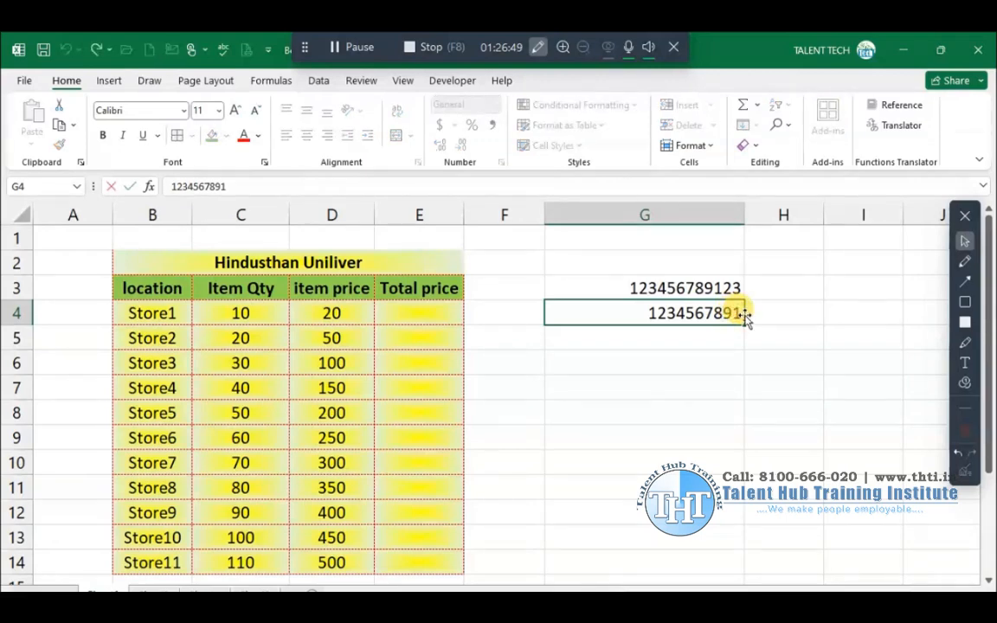
pyautogui.write('23')
pyautogui.press('Return')
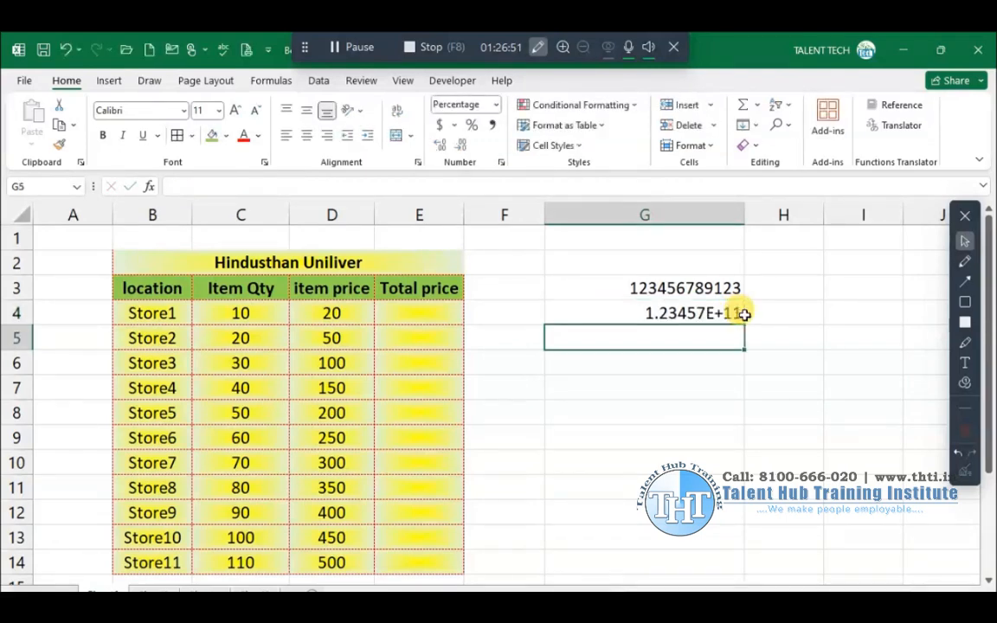
# Step: Format G4 with the Number category and 2 decimal places through its cell format settings
pyautogui.click(724, 315)
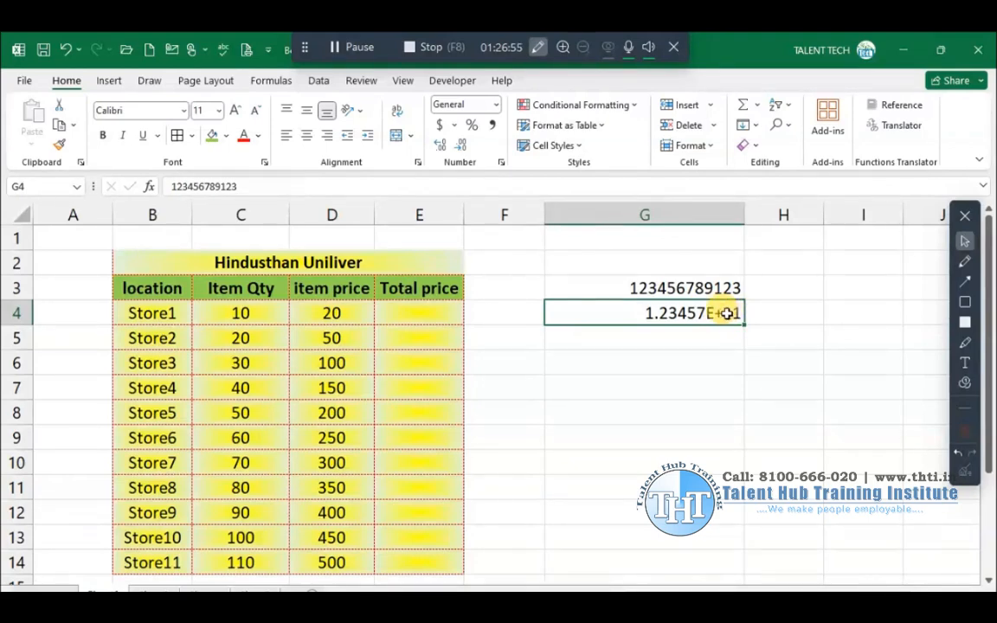
pyautogui.rightClick(727, 314)
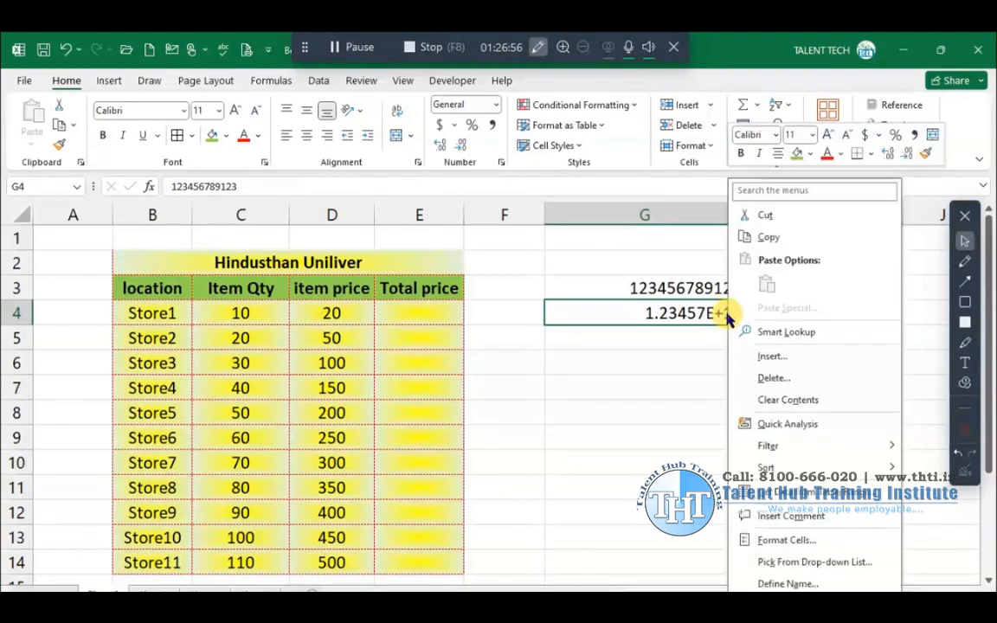
pyautogui.click(803, 541)
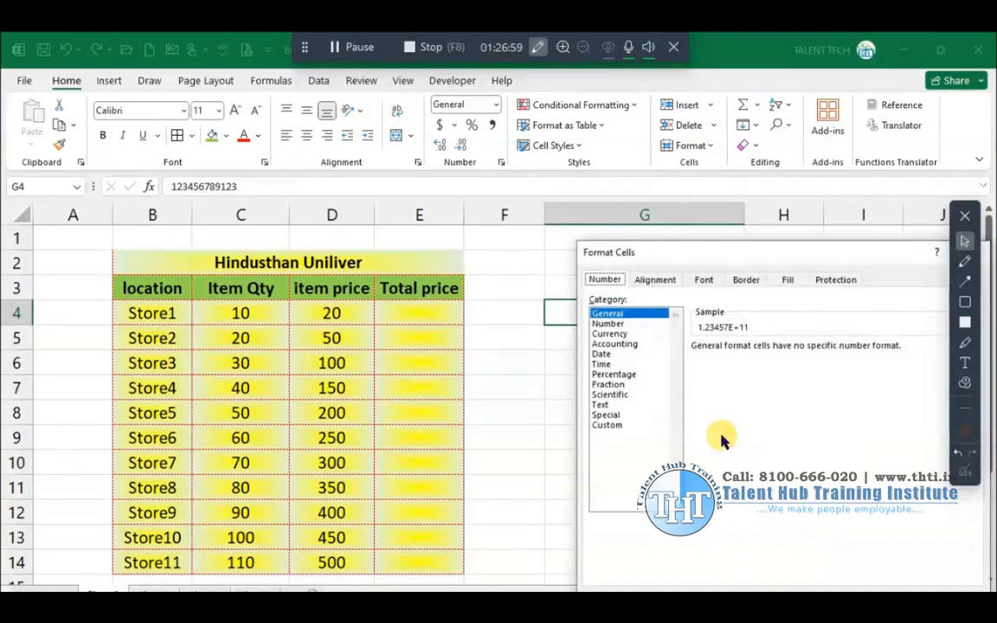
pyautogui.click(607, 323)
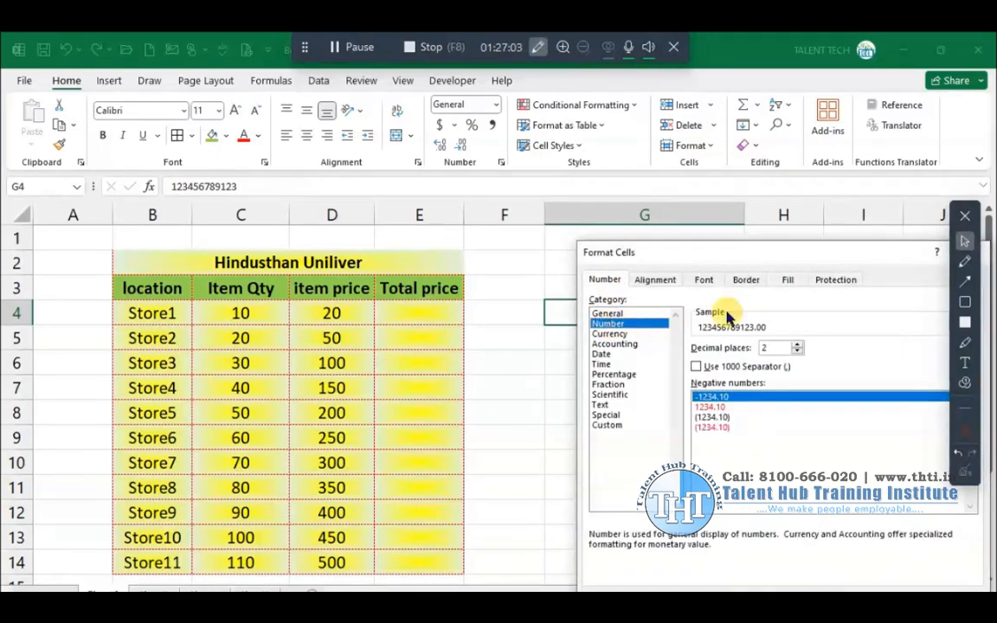
pyautogui.moveTo(740, 260); pyautogui.dragTo(270, 199)
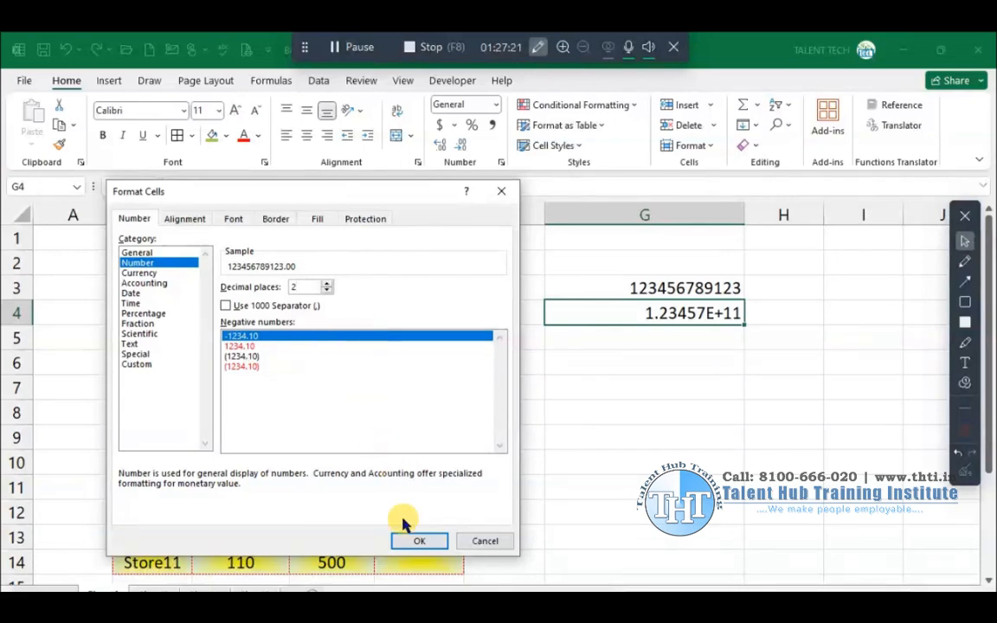
pyautogui.click(421, 542)
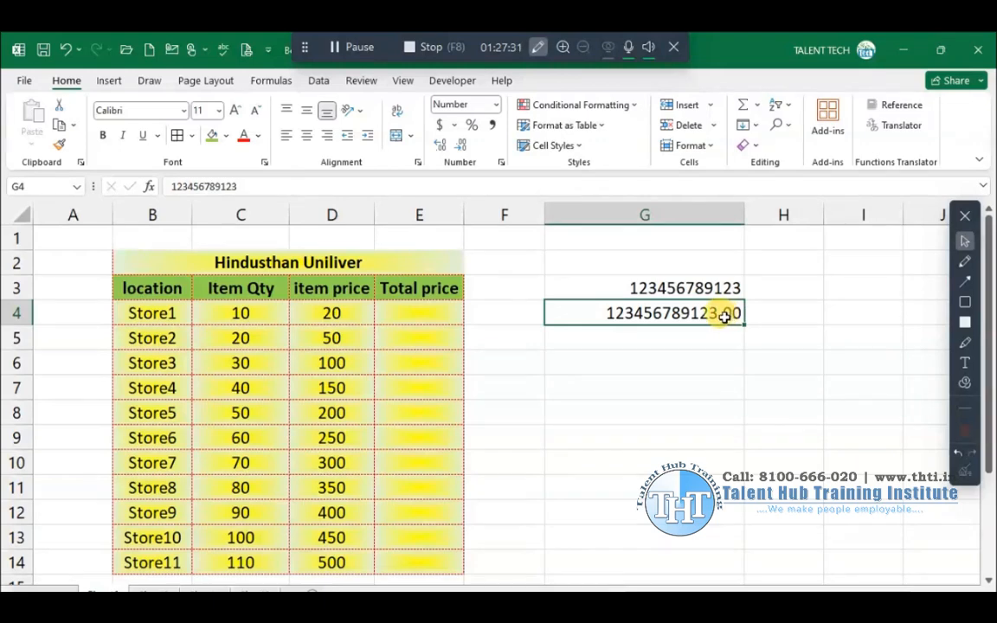
# Step: Decrease G4's displayed decimals to none, and increase them back to two
pyautogui.click(459, 147)
pyautogui.click(459, 147)
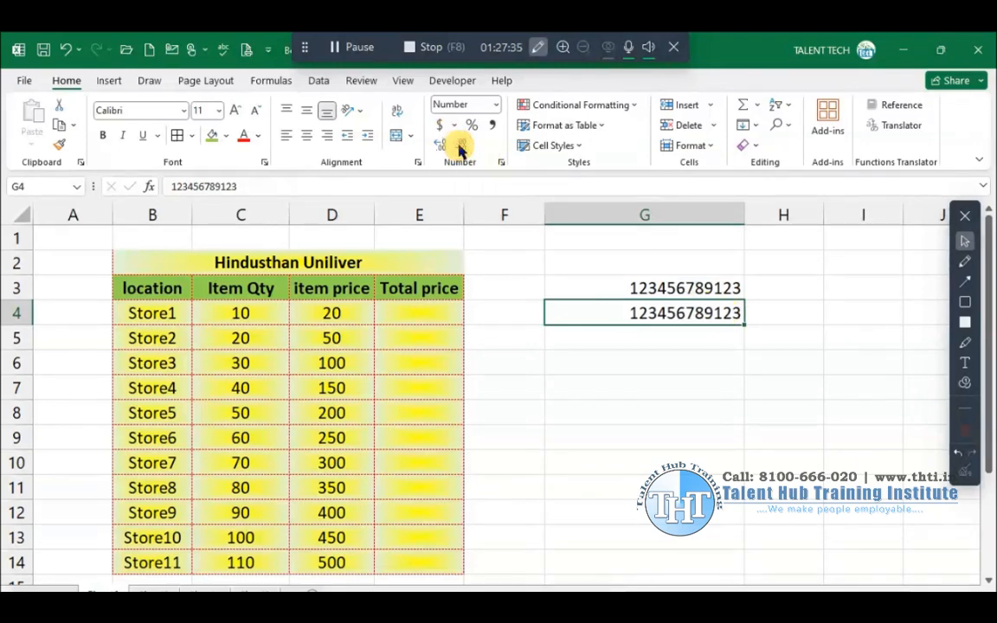
pyautogui.click(439, 145)
pyautogui.click(439, 145)
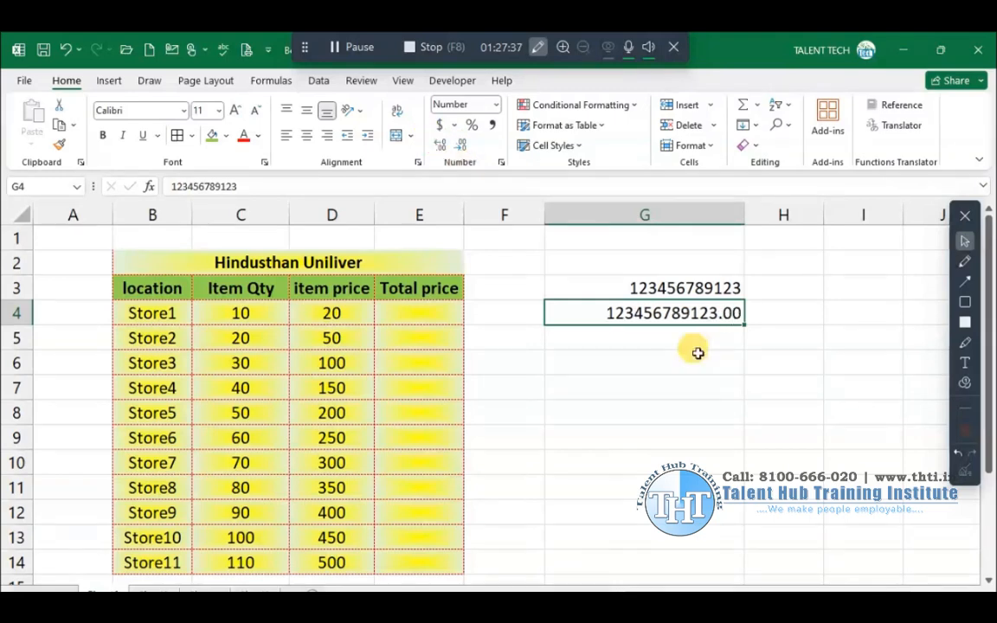
# Step: Open G4's cell format settings again, try 3 decimal places in the Number category, and clear the value
pyautogui.rightClick(687, 317)
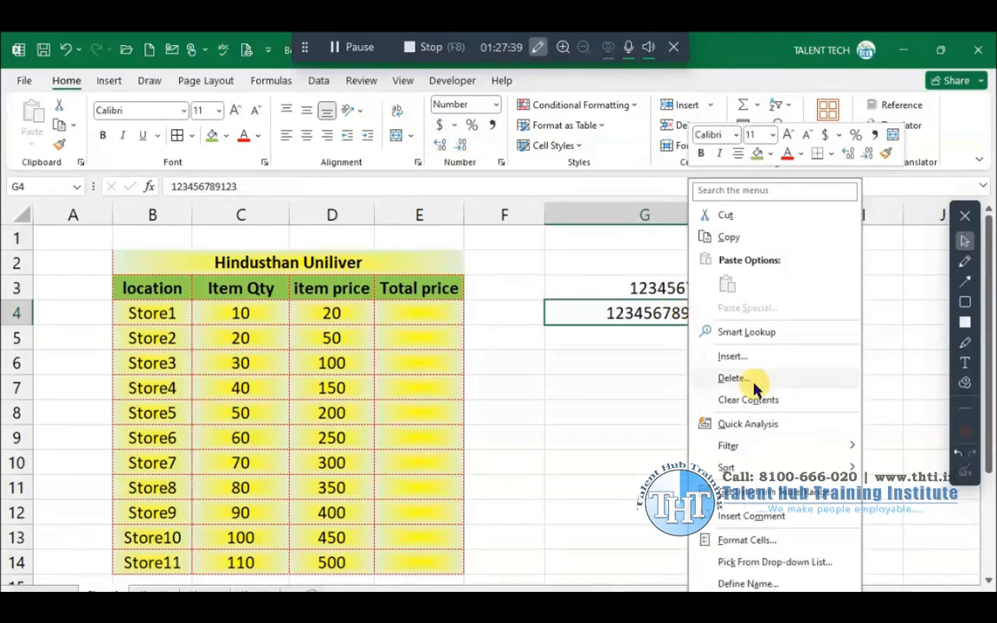
pyautogui.click(746, 540)
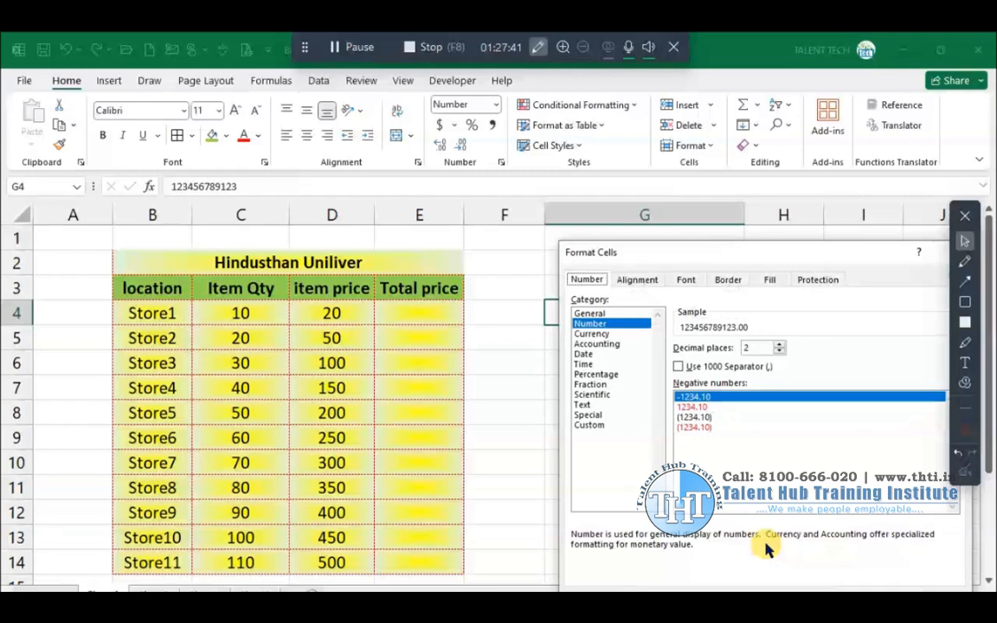
pyautogui.moveTo(752, 246); pyautogui.dragTo(486, 197)
pyautogui.doubleClick(491, 299)
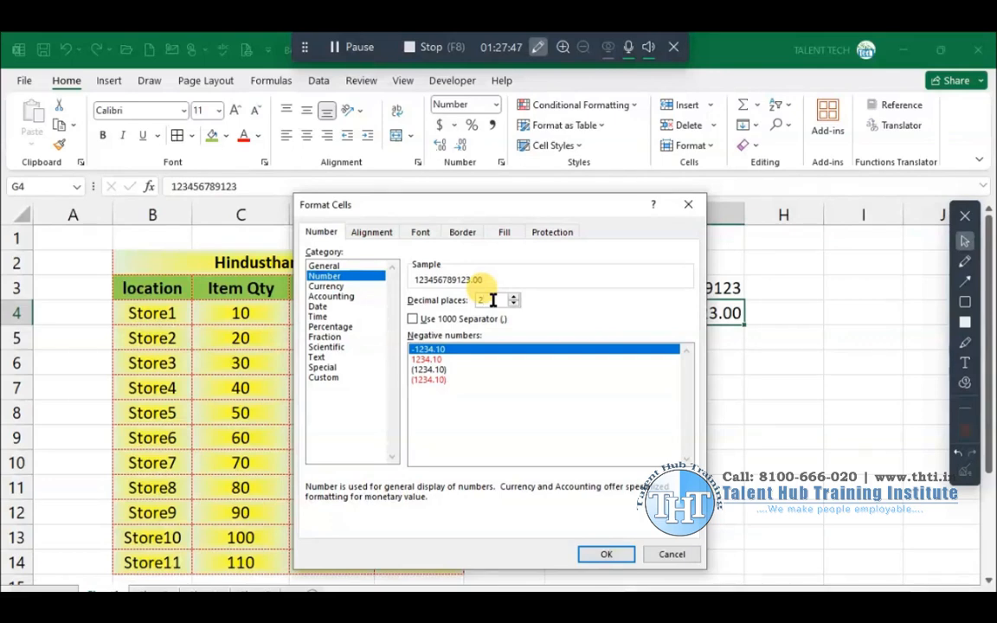
pyautogui.press('BackSpace')
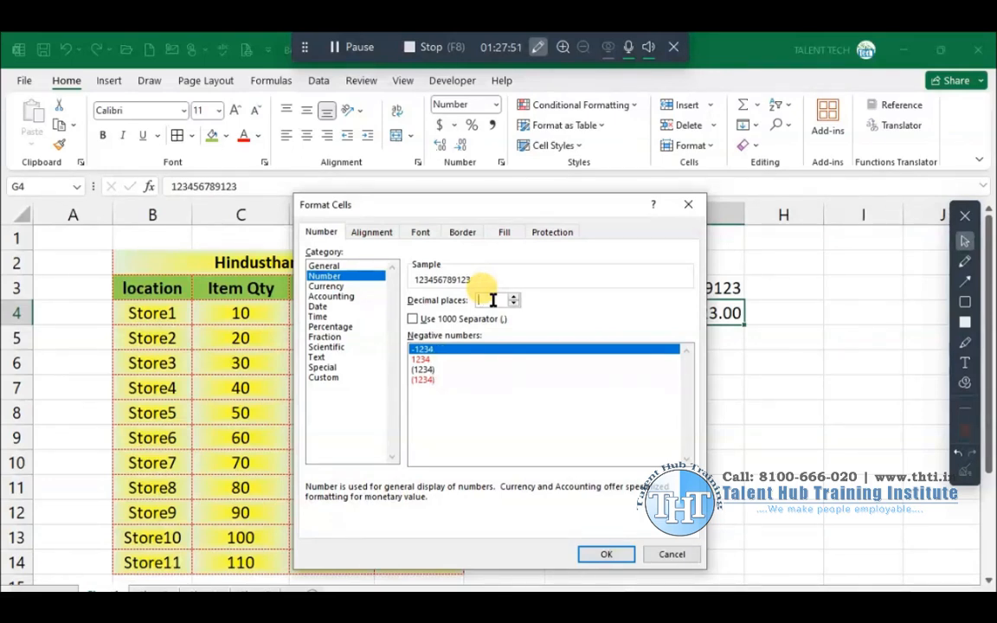
pyautogui.write('3')
pyautogui.press('BackSpace')
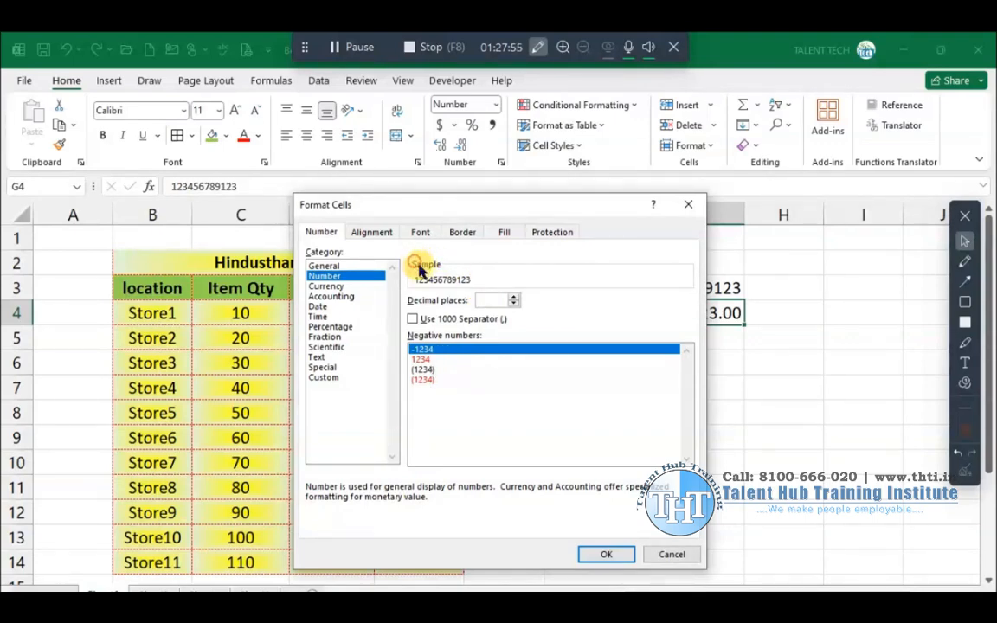
# Step: Preview G4 with 4 decimal places, and apply the Number format with 0 decimal places
pyautogui.click(487, 298)
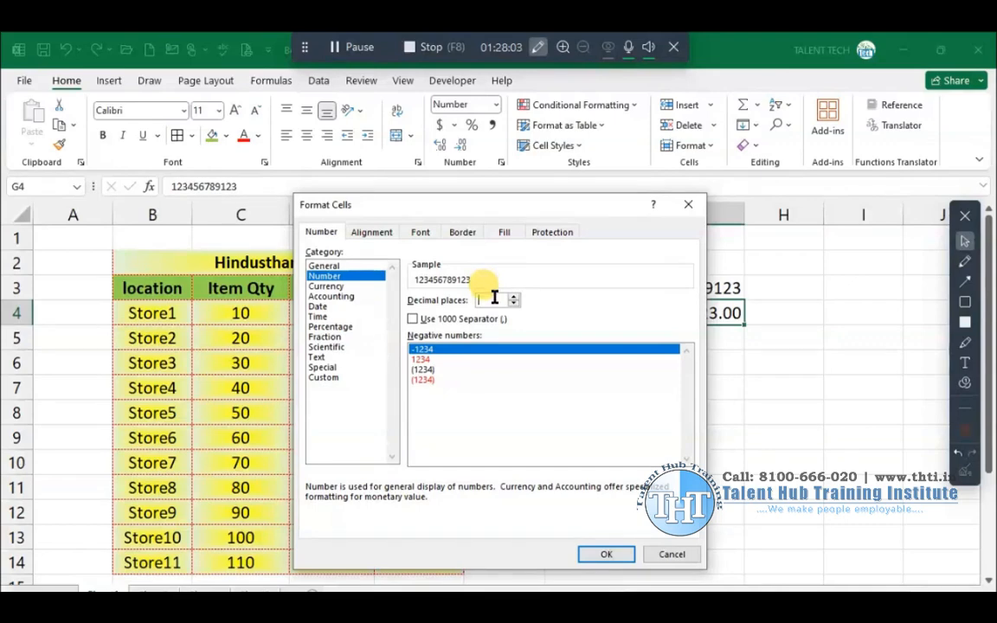
pyautogui.write('4')
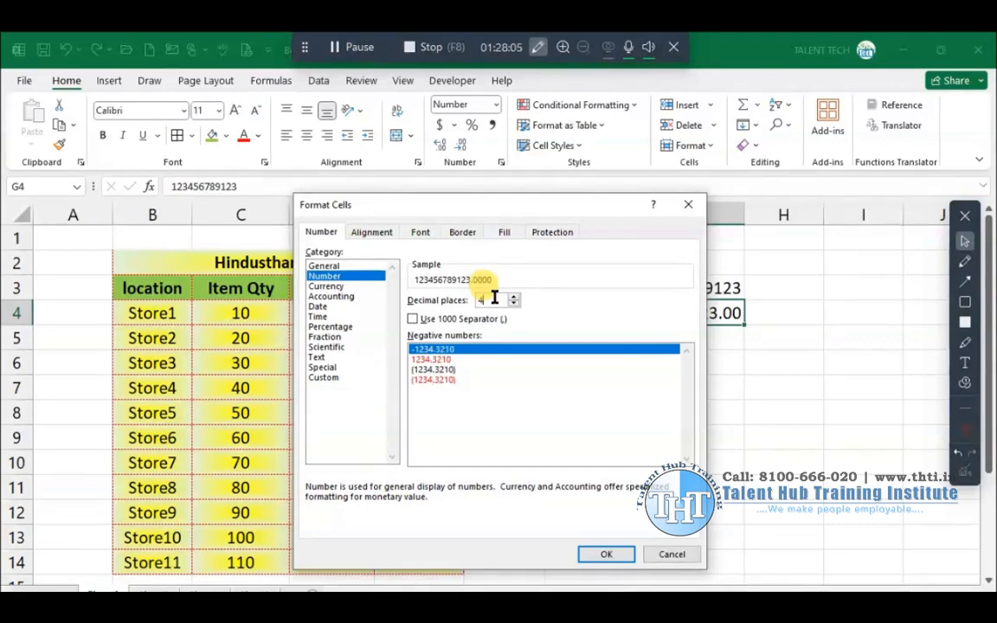
pyautogui.press('BackSpace')
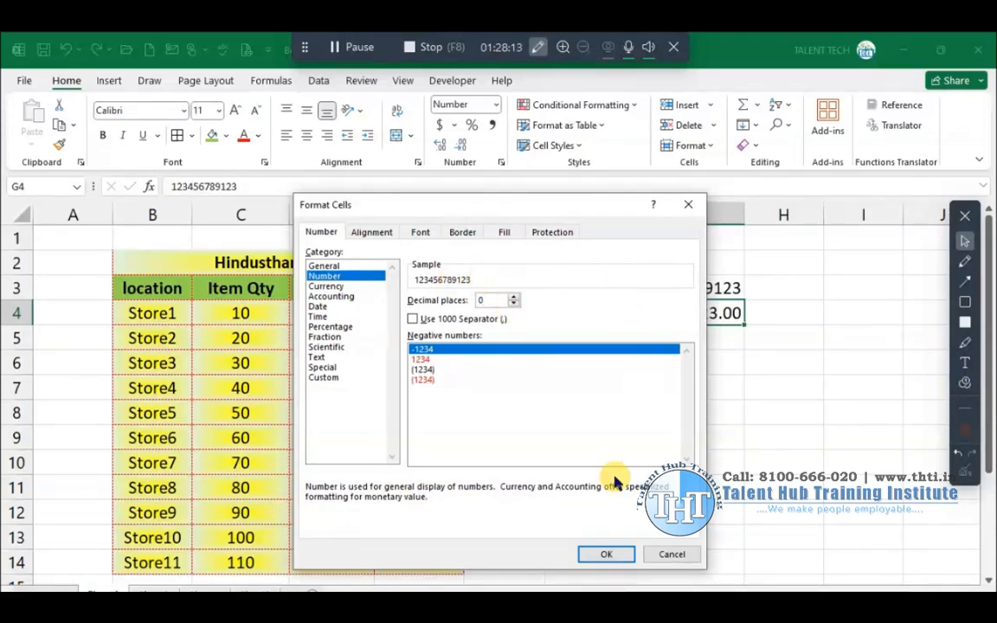
pyautogui.click(616, 555)
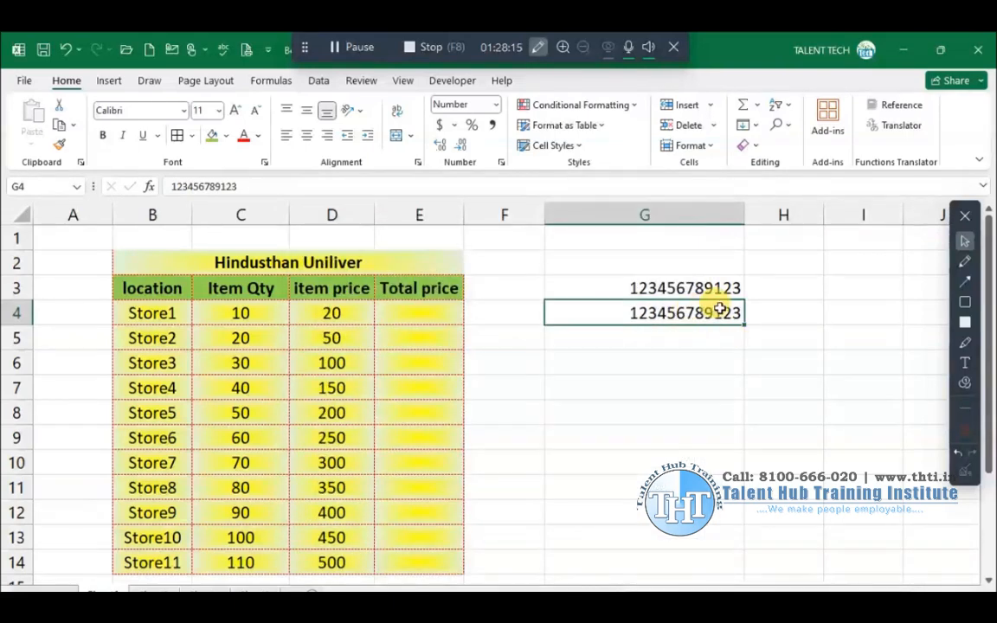
# Step: Inspect the full number stored in G4, highlighting all of its digits inside the cell
pyautogui.click(767, 316)
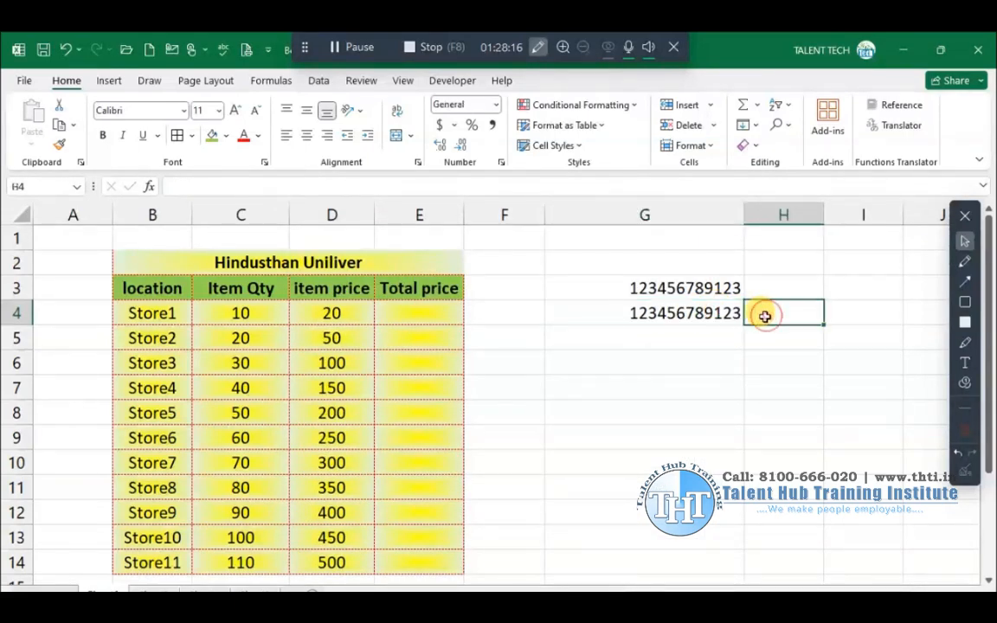
pyautogui.click(705, 313)
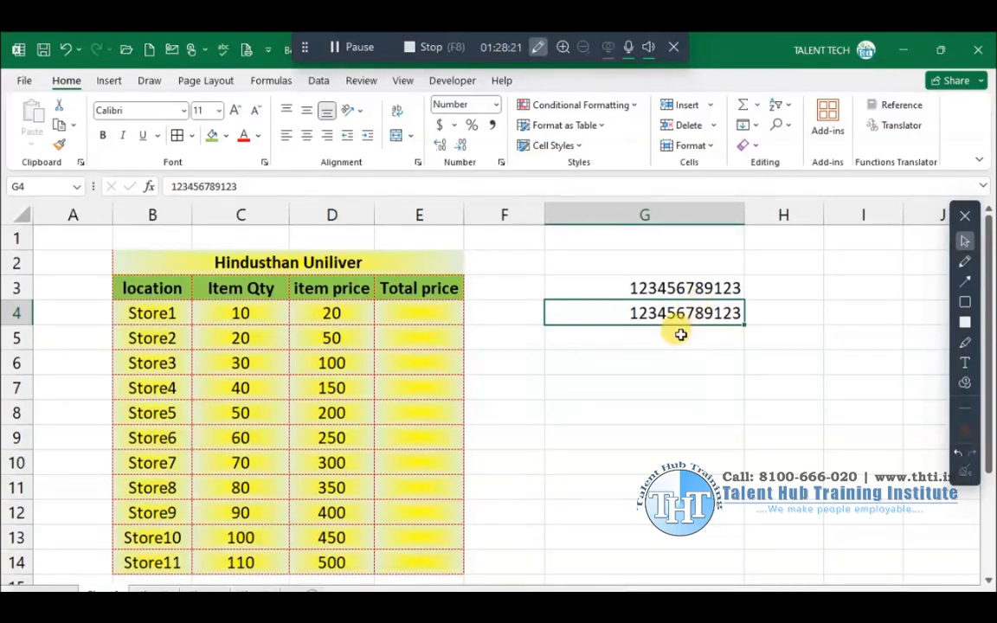
pyautogui.doubleClick(740, 314)
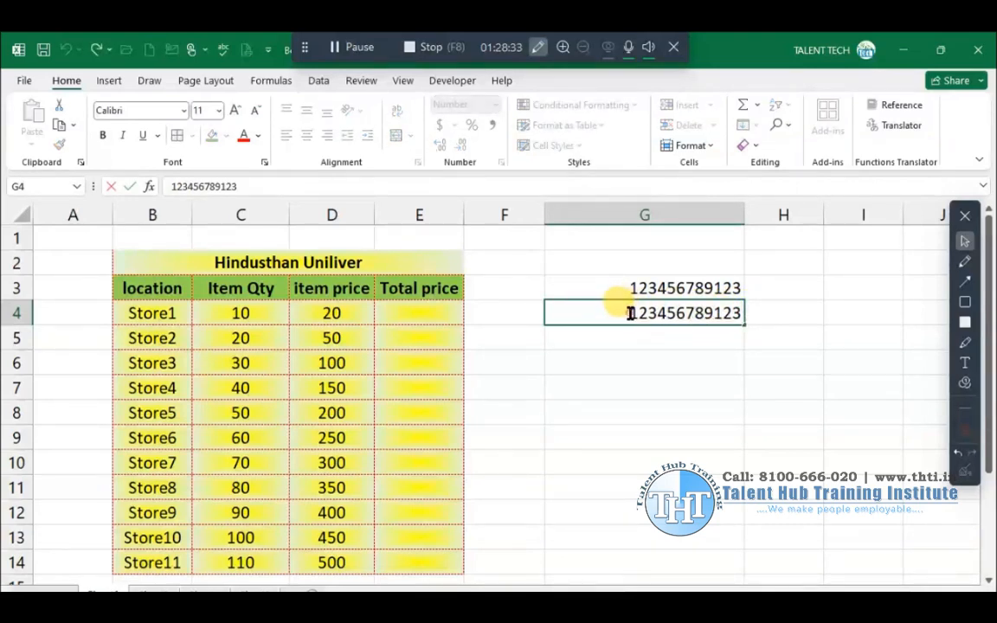
pyautogui.moveTo(635, 312); pyautogui.dragTo(743, 307)
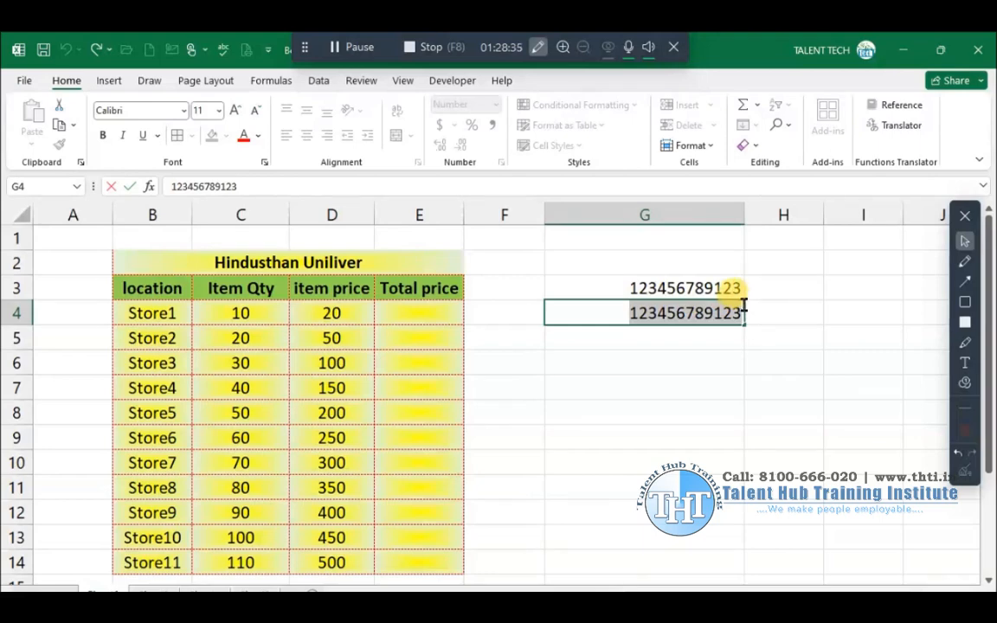
pyautogui.click(767, 312)
pyautogui.click(669, 310)
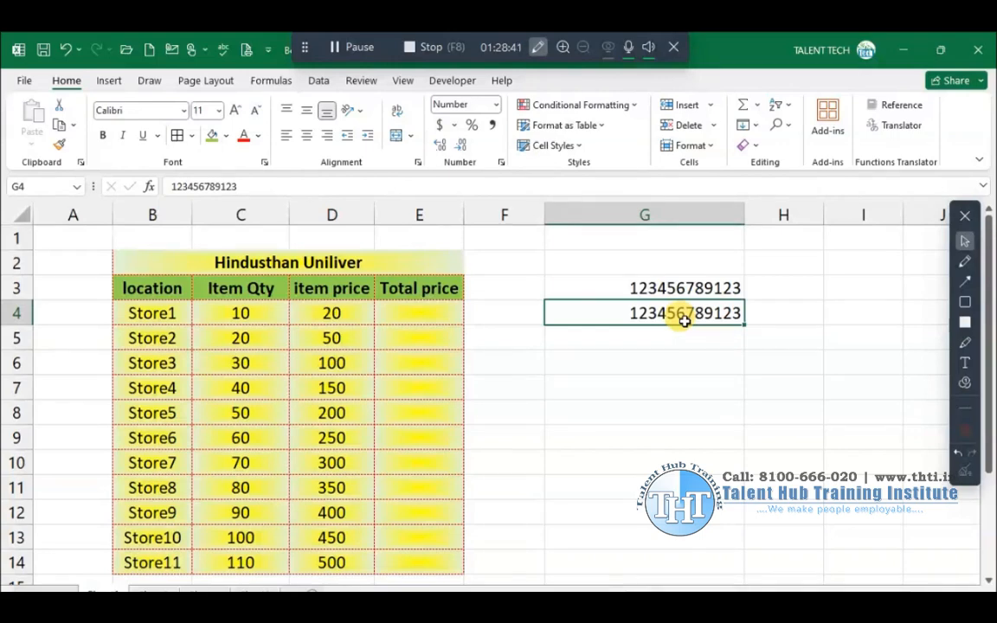
# Step: Append 456 to the end of the number in G4
pyautogui.doubleClick(738, 313)
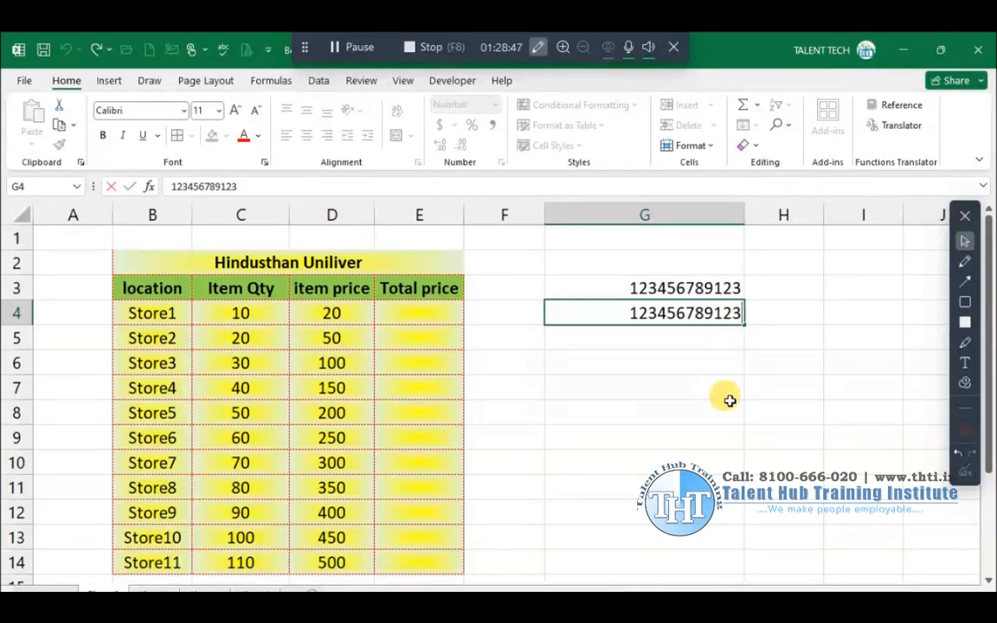
pyautogui.write('456')
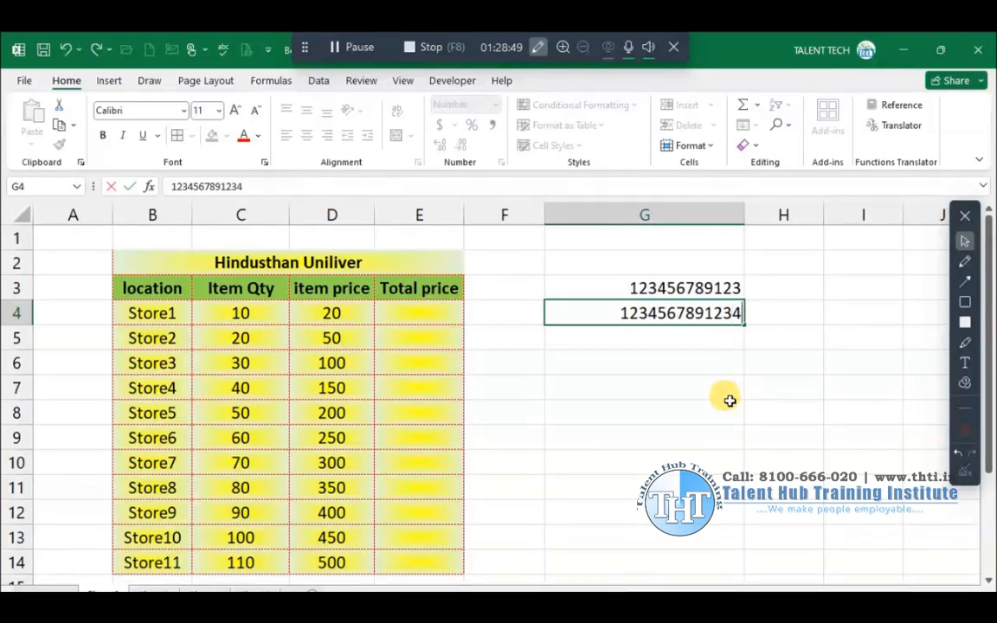
pyautogui.press('Return')
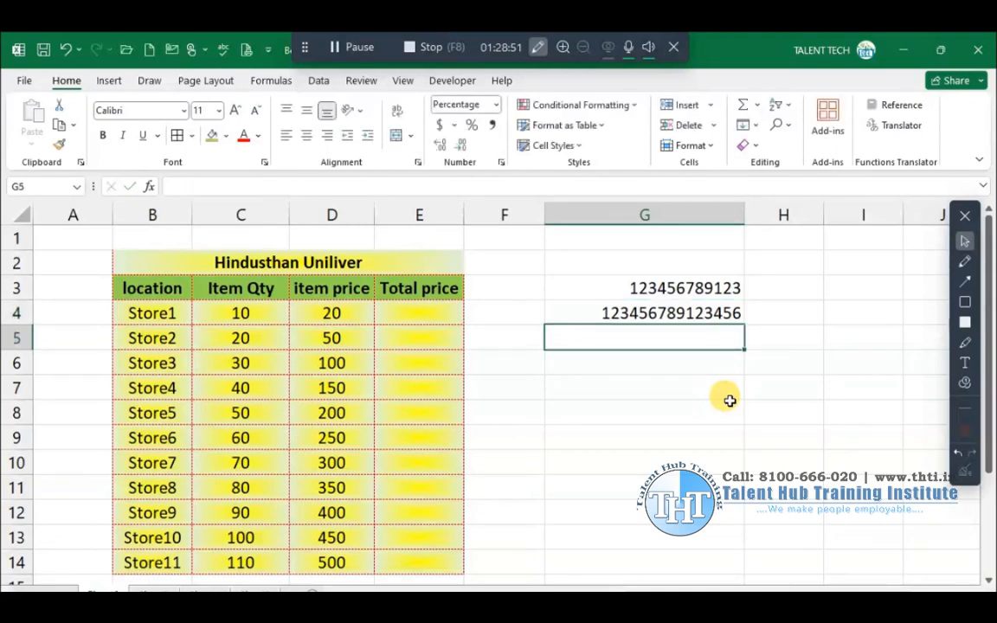
# Step: Extend the number in G4 with one more digit, 7, at the end
pyautogui.click(656, 312)
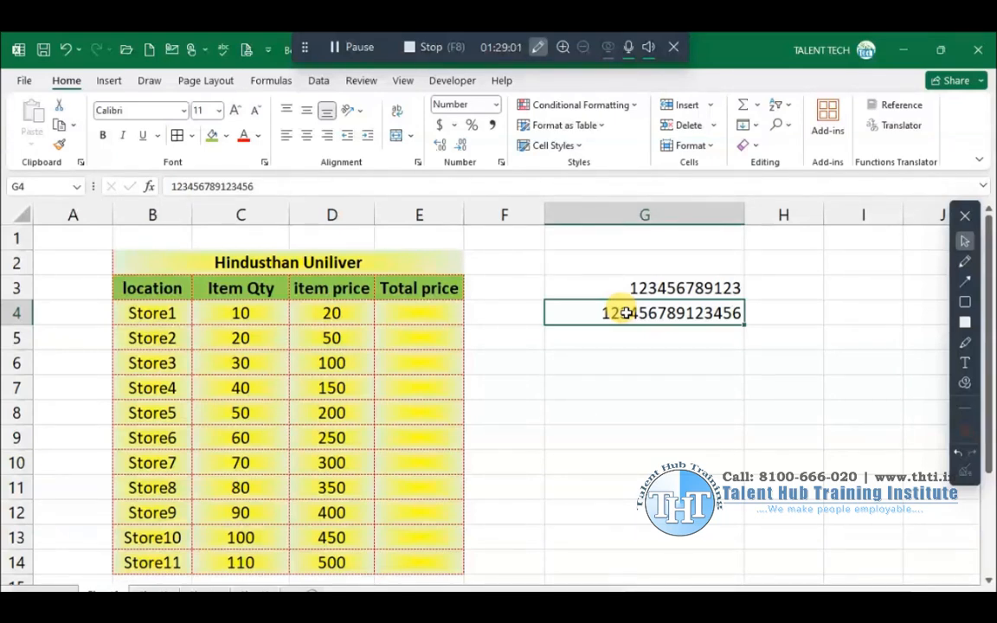
pyautogui.doubleClick(742, 315)
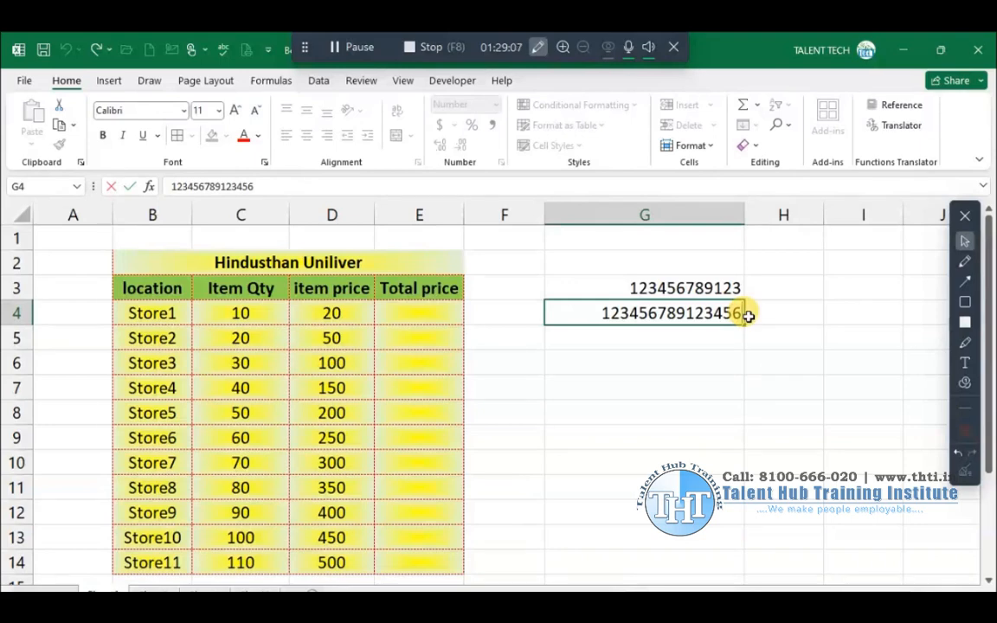
pyautogui.write('7')
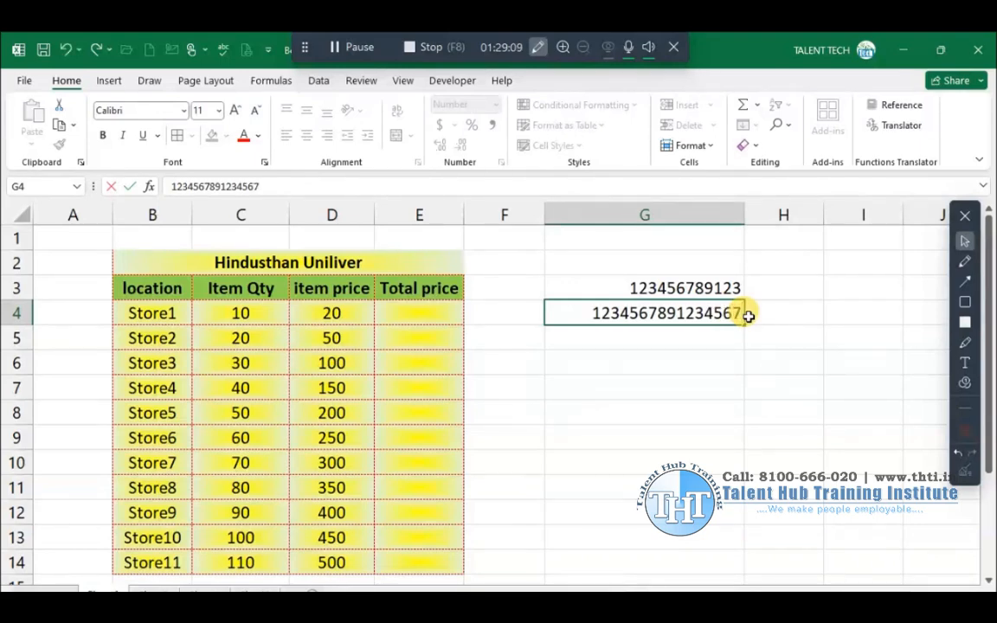
pyautogui.press('Return')
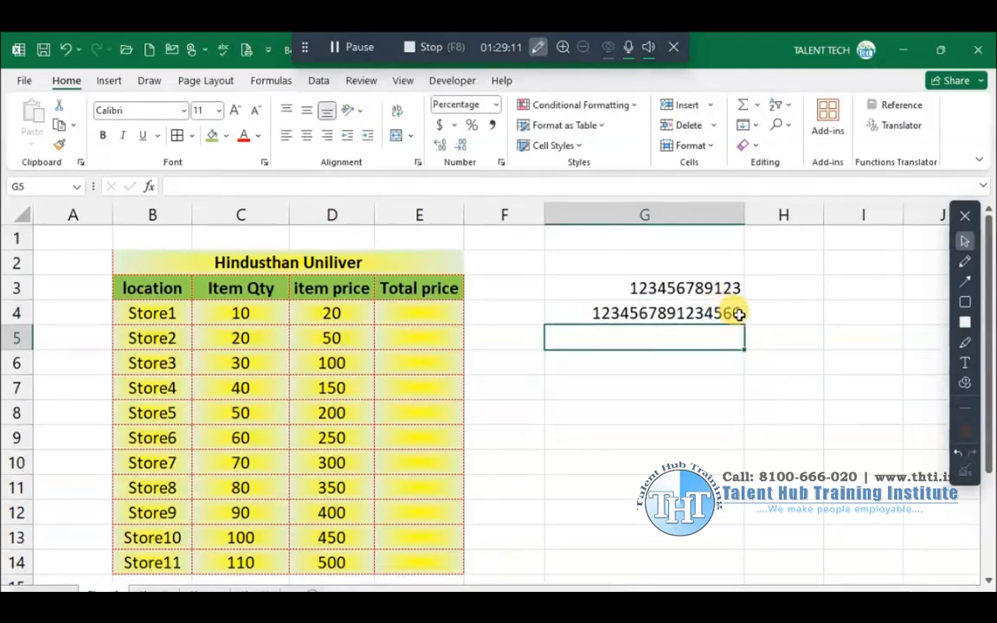
pyautogui.click(737, 315)
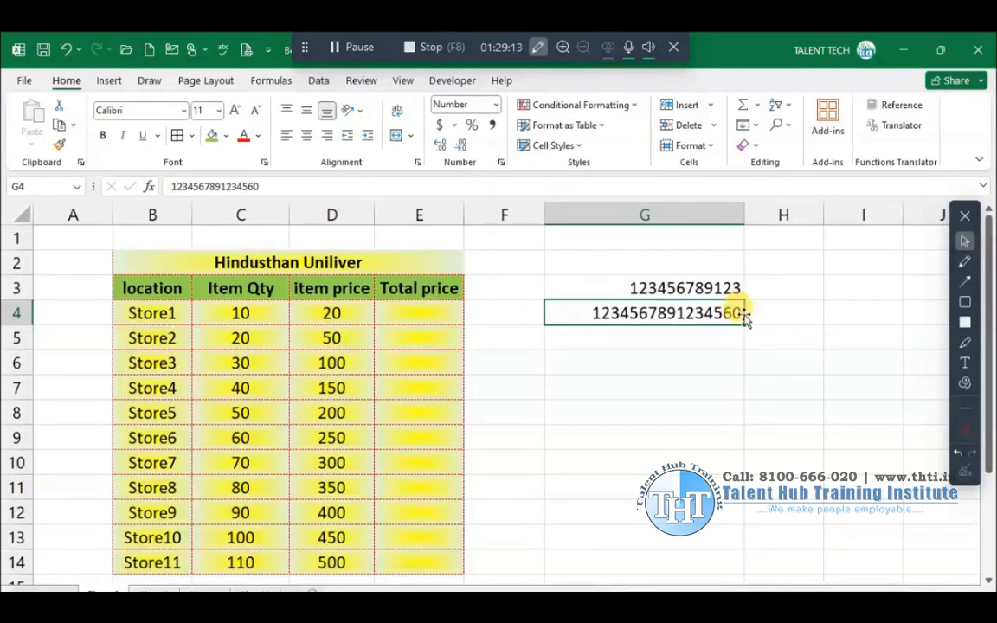
pyautogui.doubleClick(741, 315)
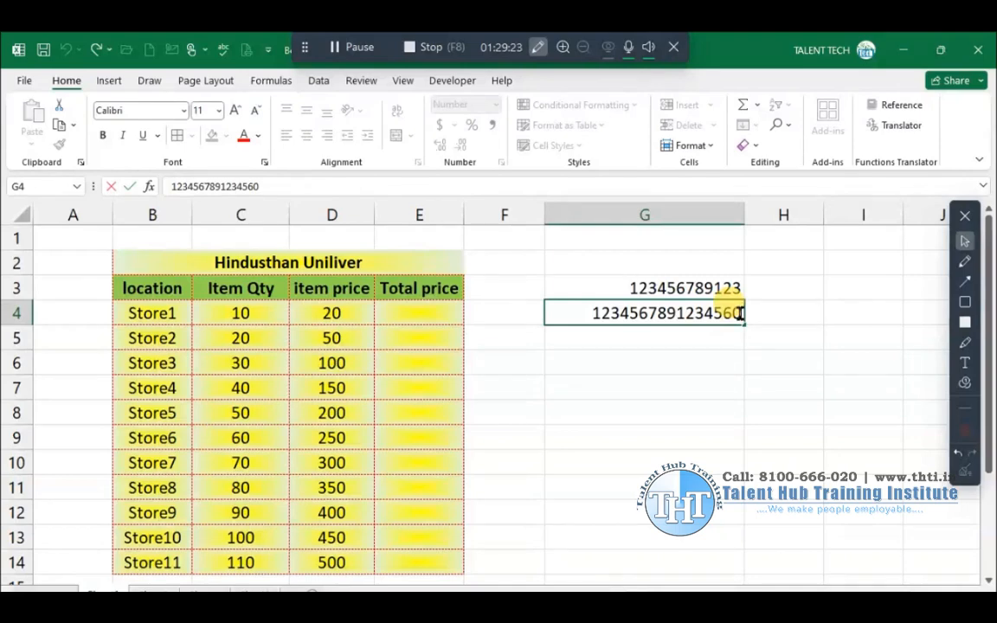
pyautogui.press('BackSpace')
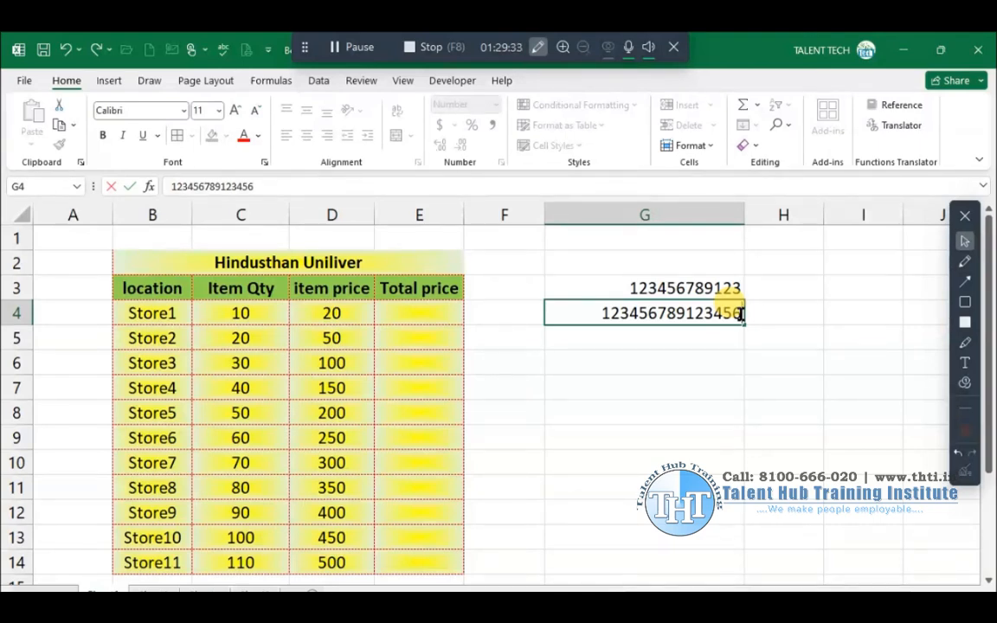
pyautogui.click(768, 312)
pyautogui.click(737, 310)
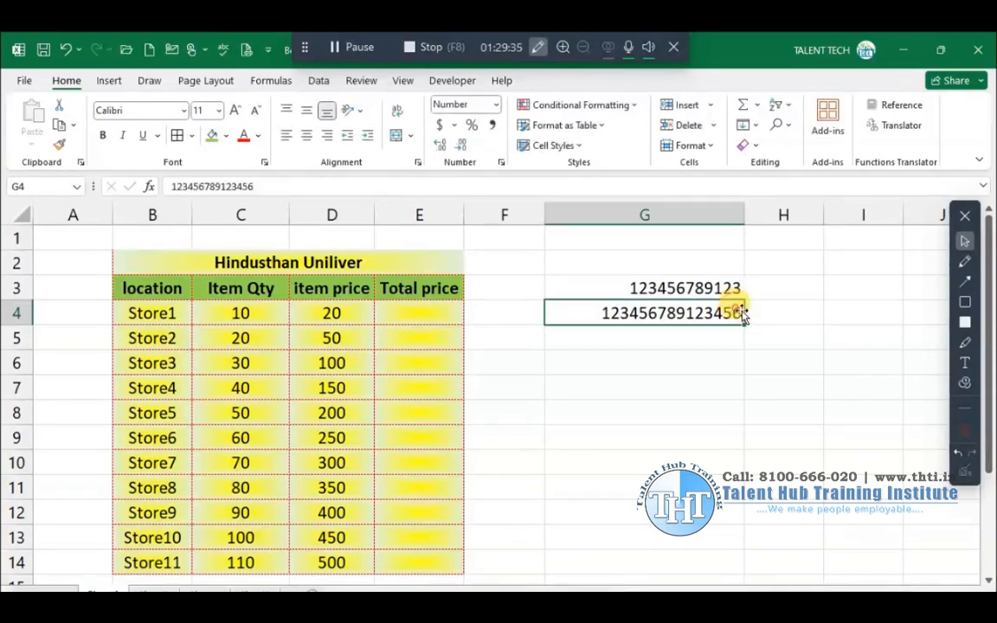
# Step: Clear the whole number from G4
pyautogui.doubleClick(737, 312)
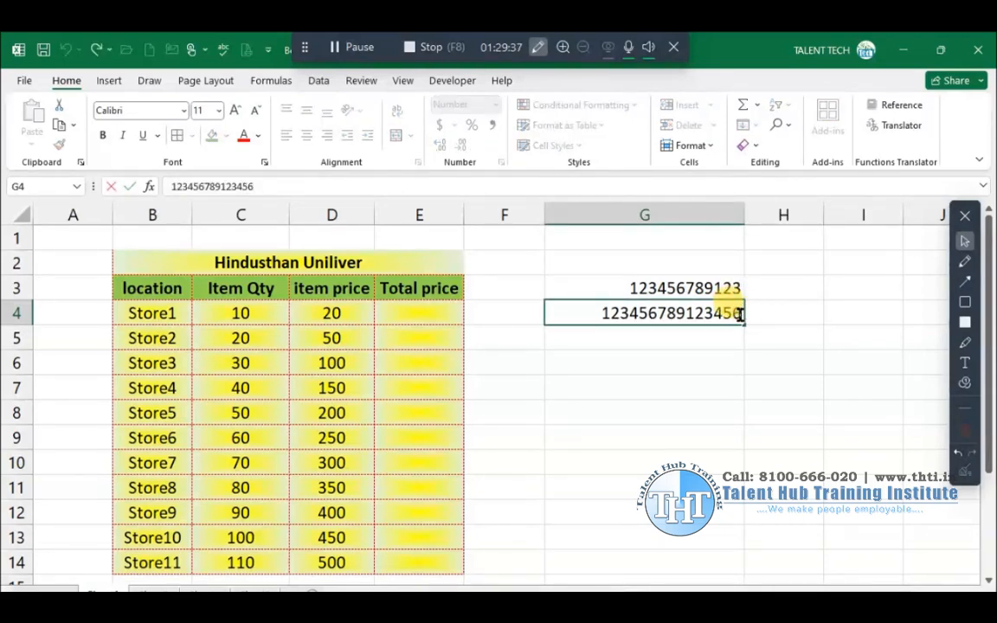
pyautogui.moveTo(740, 311); pyautogui.dragTo(593, 313)
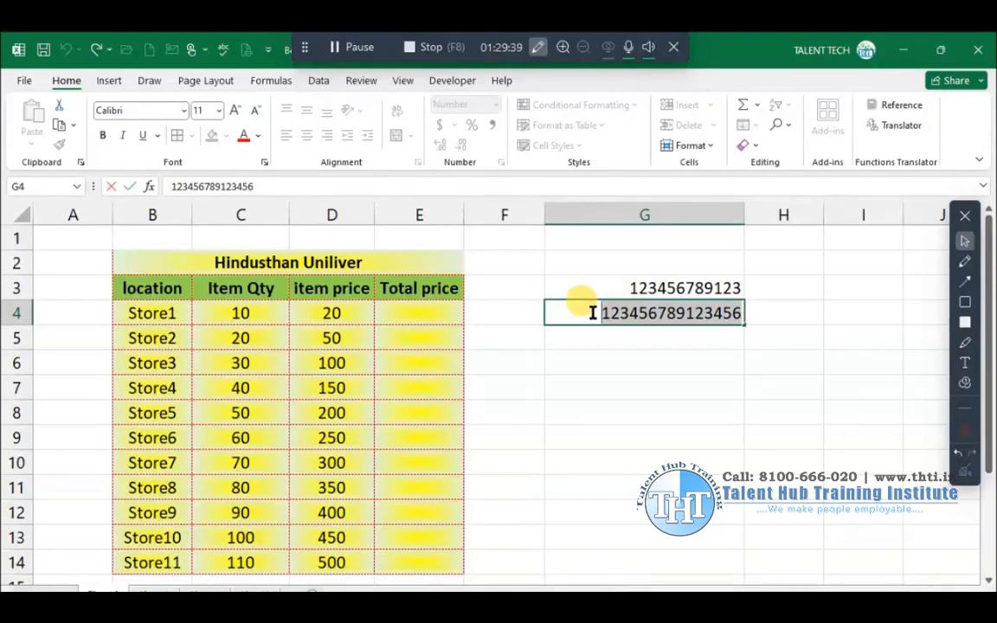
pyautogui.press('Delete')
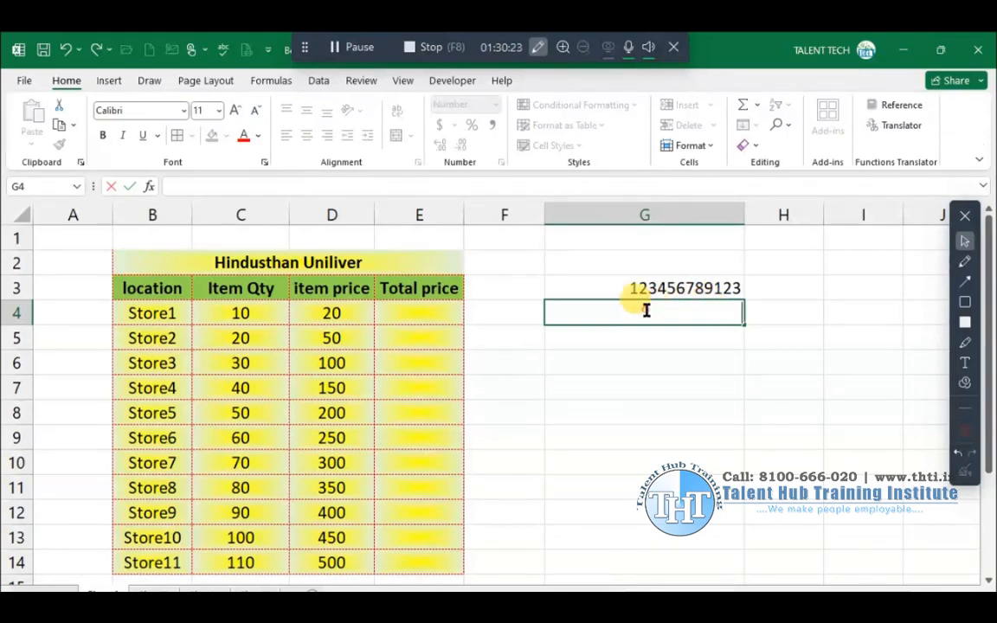
pyautogui.click(670, 338)
# Step: Enter the number 1254625 in the empty cell G4
pyautogui.doubleClick(688, 310)
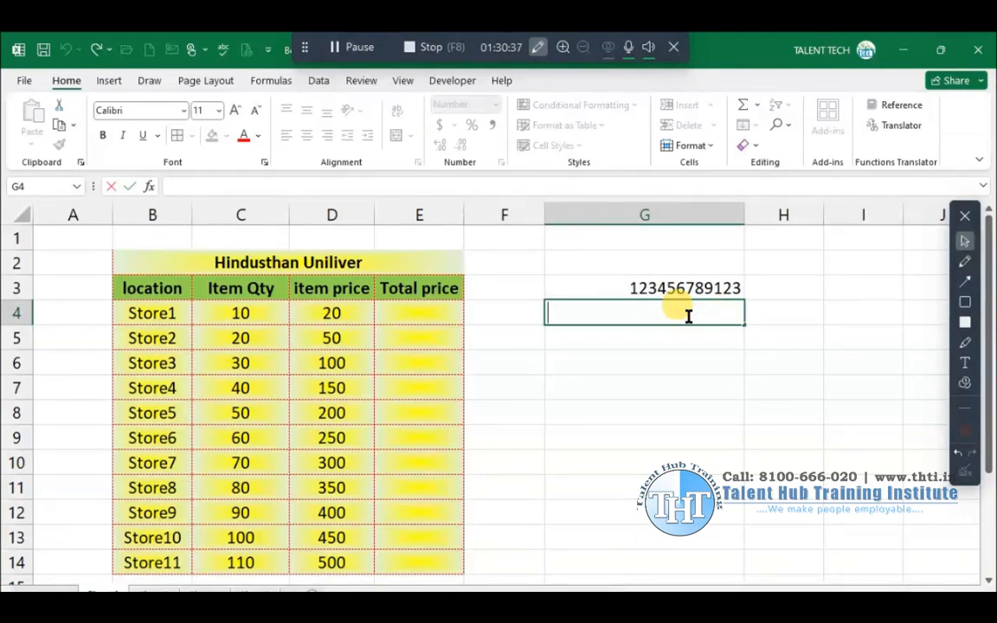
pyautogui.write('12546')
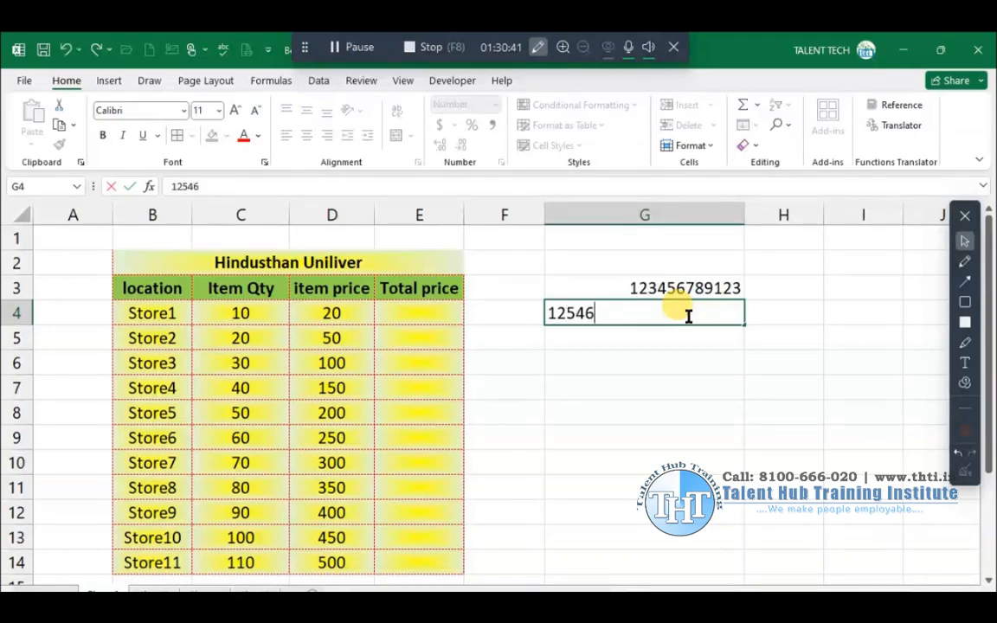
pyautogui.write('25')
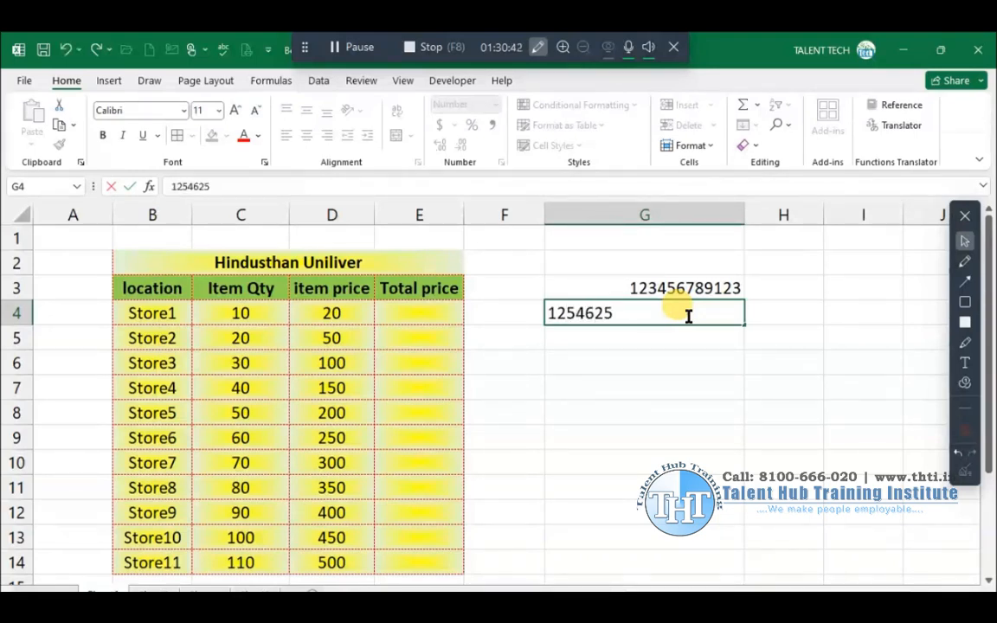